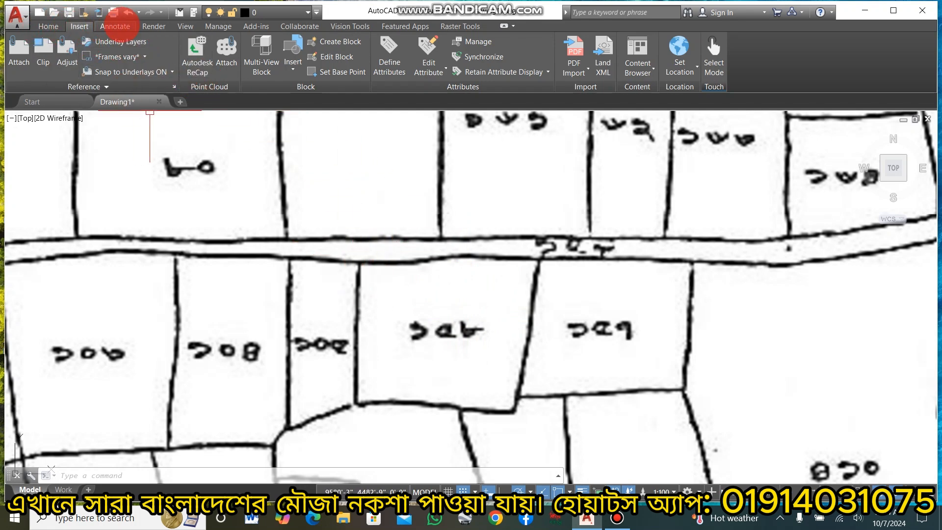
# - Start a polyline at the southwest corner of the four-sided plot below the road and trace its southern boundary to the southeast corner
pyautogui.click(48, 26)
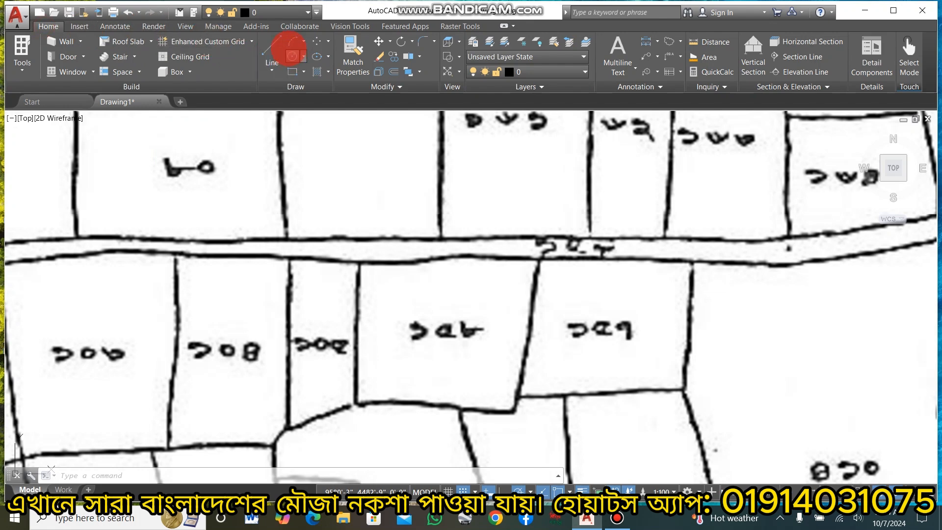
pyautogui.click(272, 70)
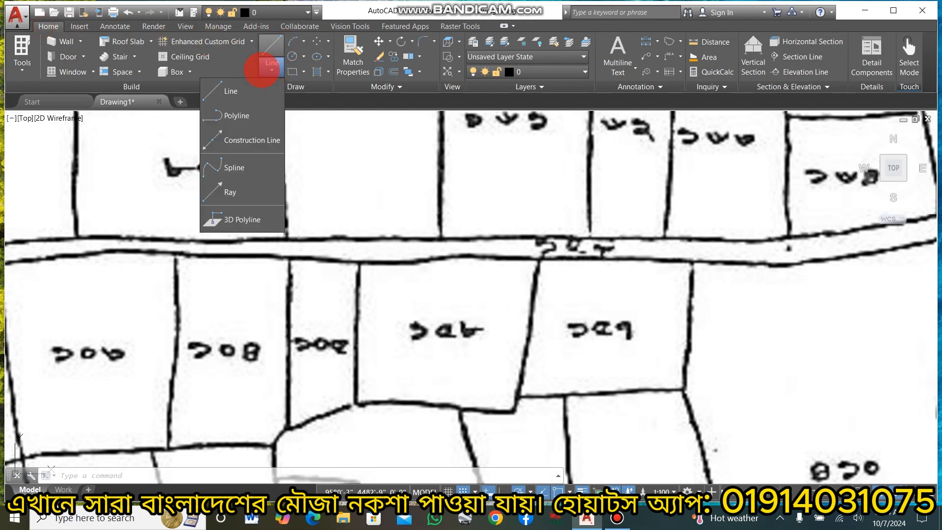
pyautogui.click(232, 116)
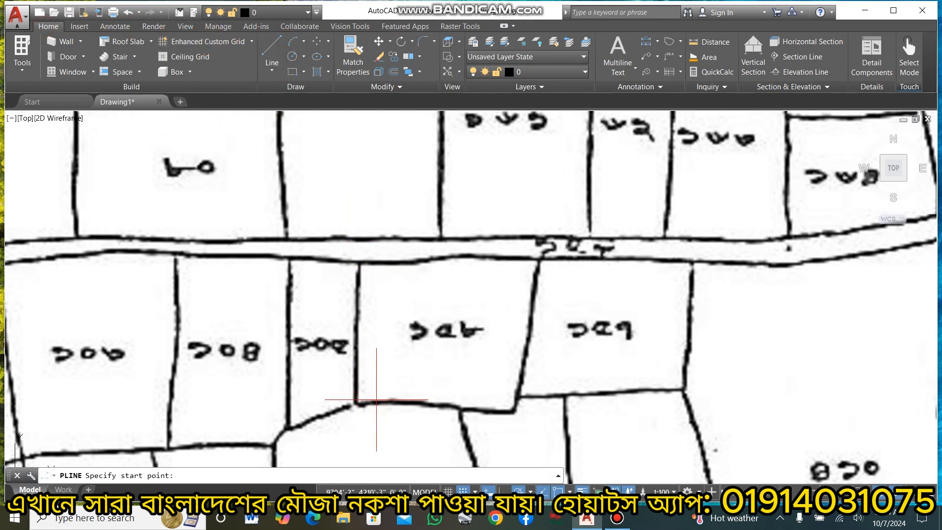
pyautogui.scroll(6, 359, 399)
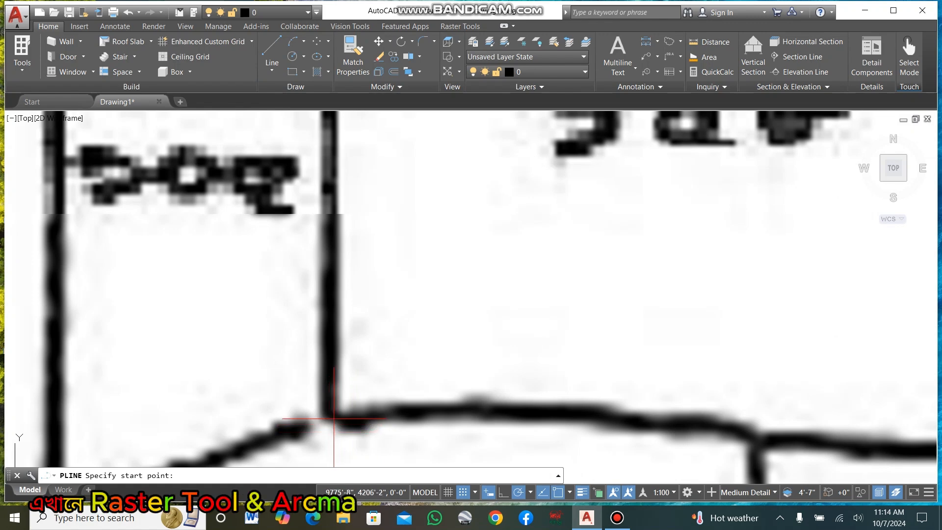
pyautogui.click(355, 401)
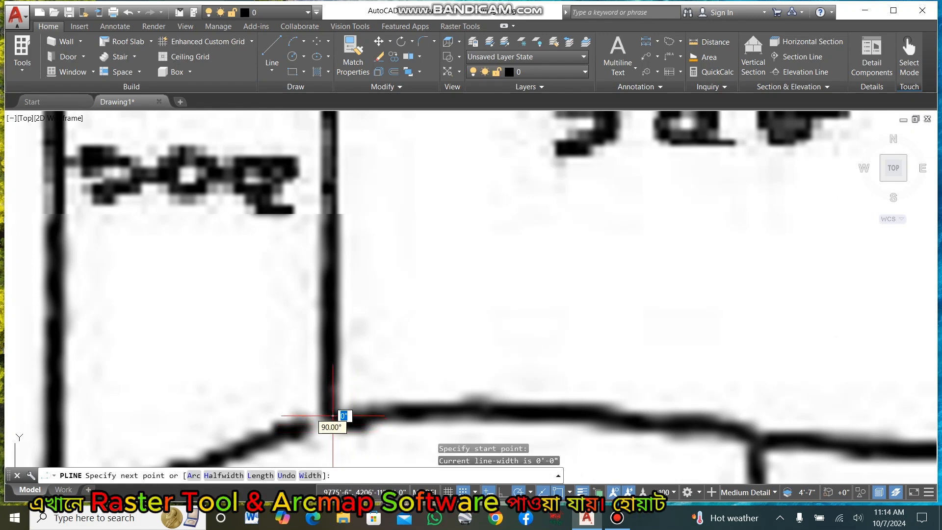
pyautogui.click(504, 410)
pyautogui.moveTo(589, 416); pyautogui.dragTo(265, 340, button='middle')
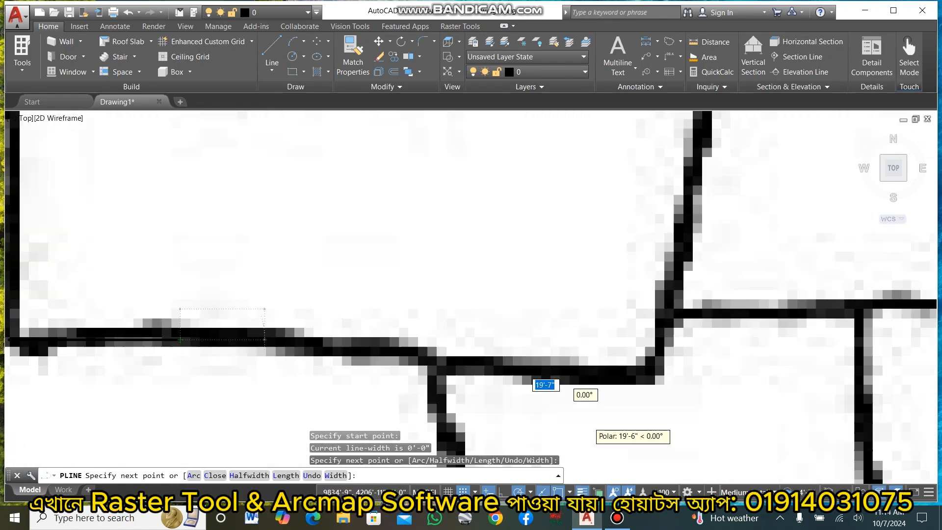
pyautogui.click(379, 349)
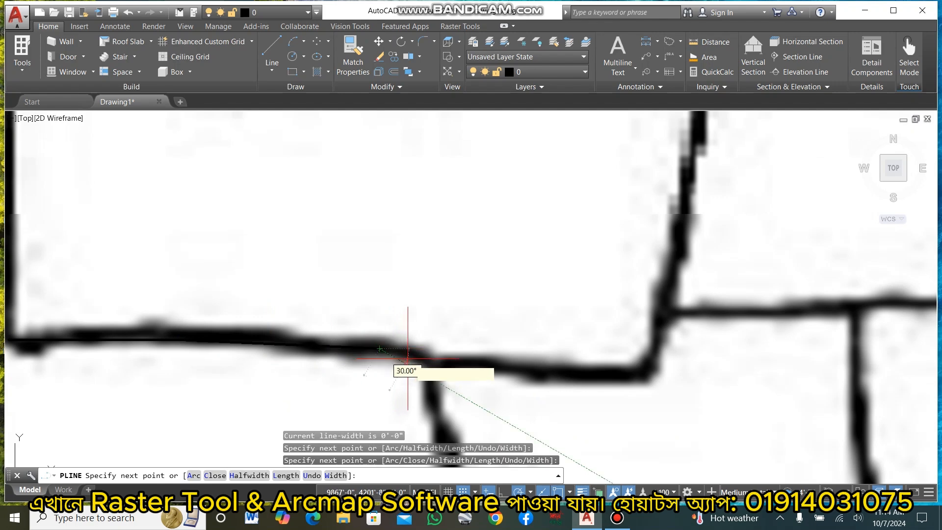
pyautogui.click(513, 369)
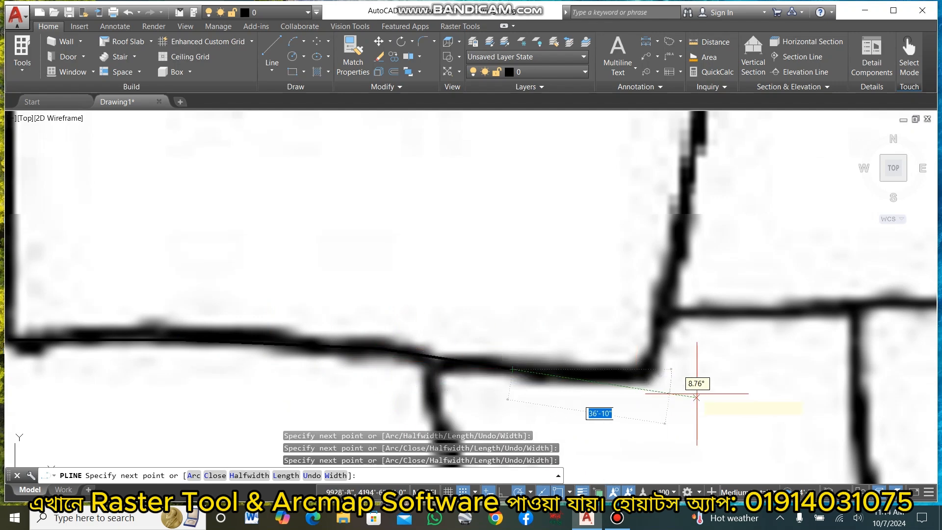
pyautogui.click(644, 373)
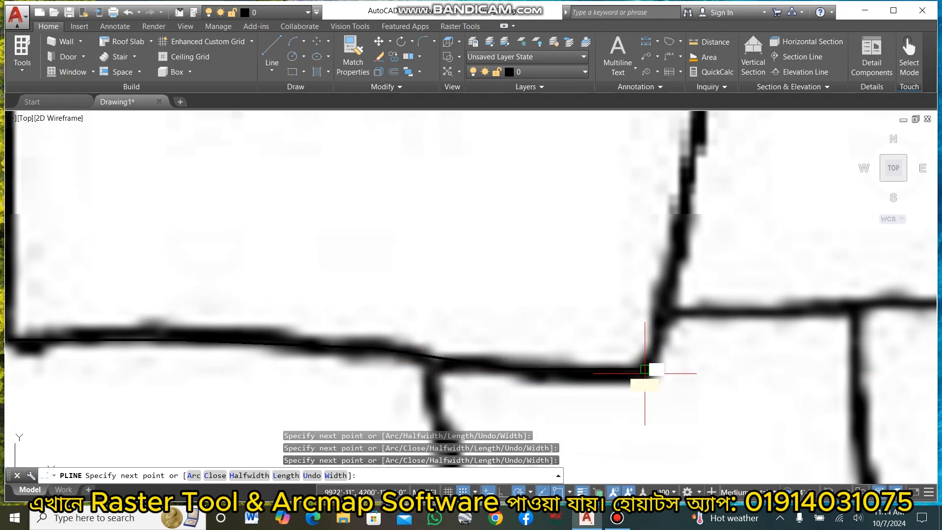
# - Continue the polyline north along the plot's eastern boundary to its northeast corner at the road
pyautogui.moveTo(644, 373); pyautogui.dragTo(538, 520, button='middle')
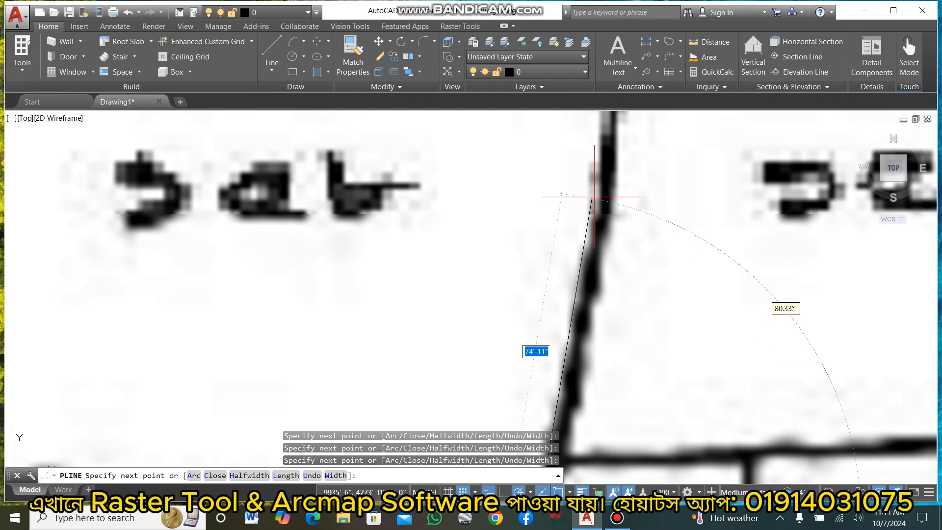
pyautogui.click(603, 211)
pyautogui.moveTo(603, 210); pyautogui.dragTo(609, 480, button='middle')
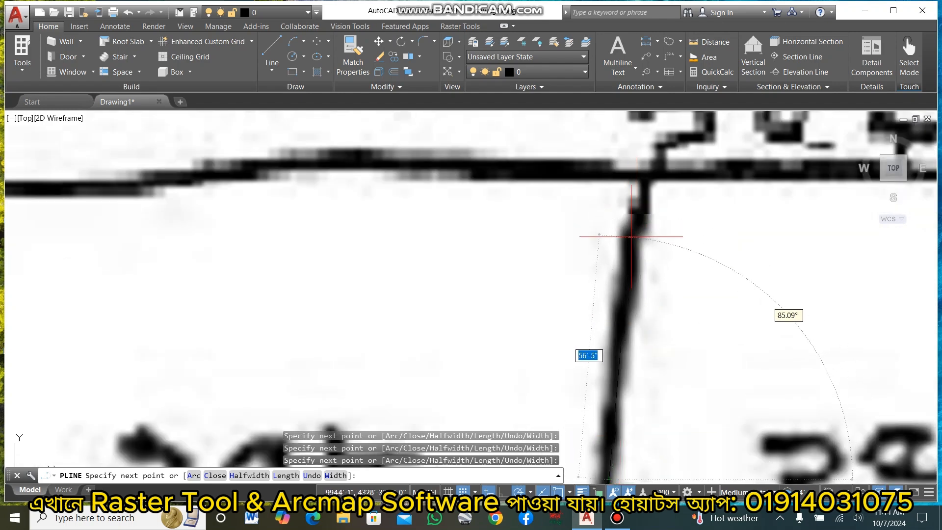
pyautogui.click(632, 235)
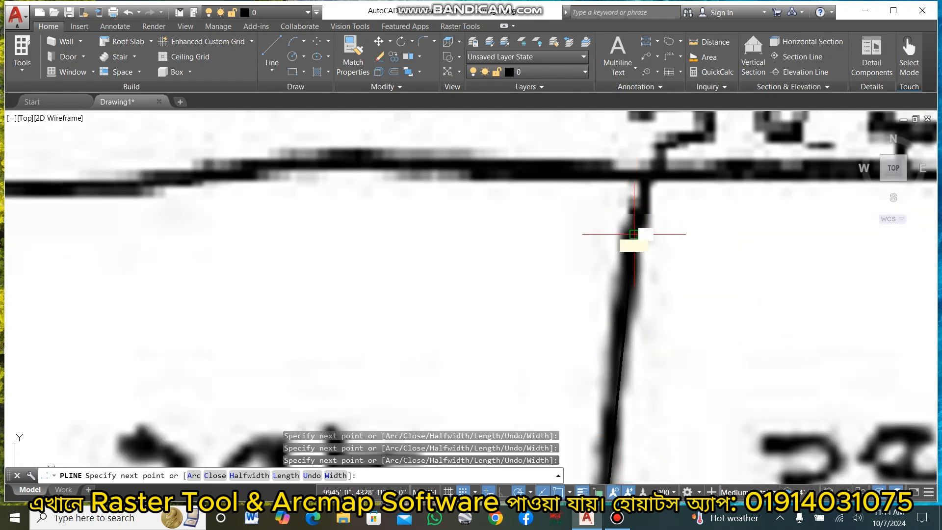
pyautogui.click(639, 176)
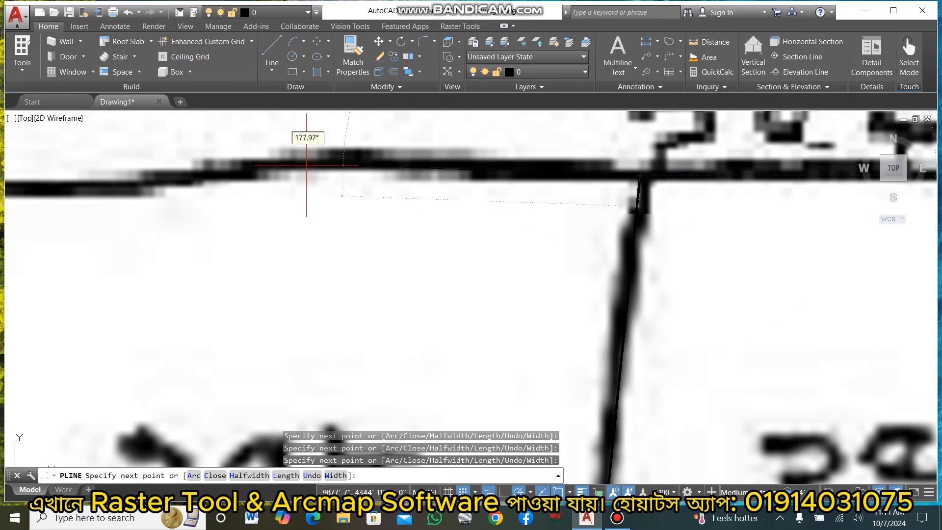
# - Trace the plot's northern boundary along the road westward to the northwest corner
pyautogui.click(317, 164)
pyautogui.moveTo(442, 166); pyautogui.dragTo(867, 199, button='middle')
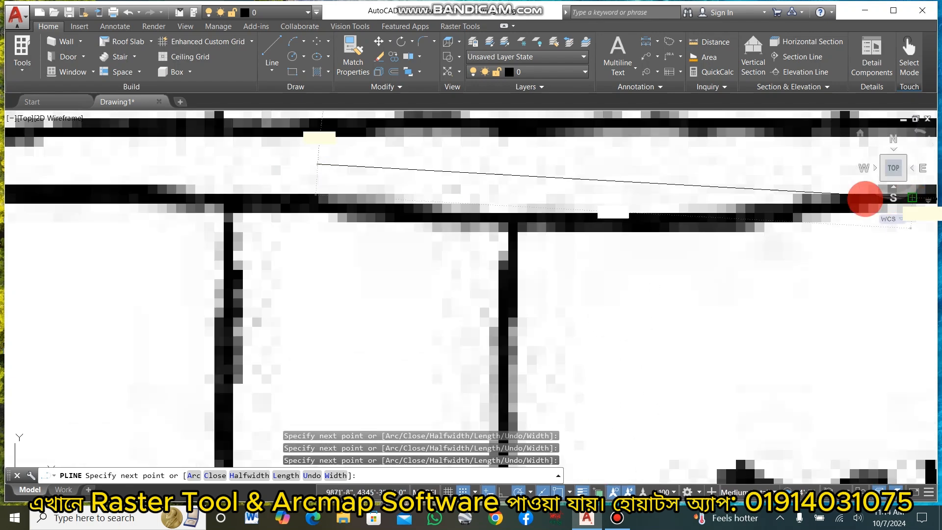
pyautogui.click(751, 215)
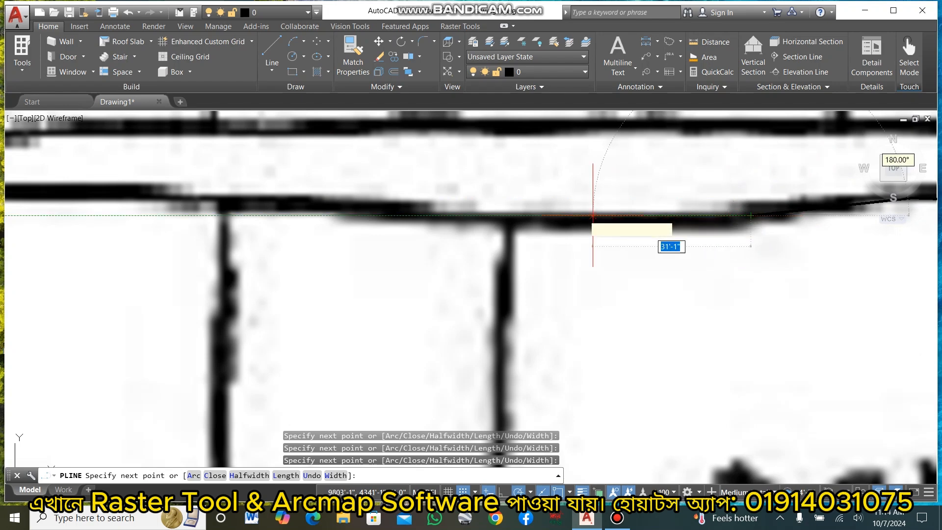
pyautogui.click(510, 216)
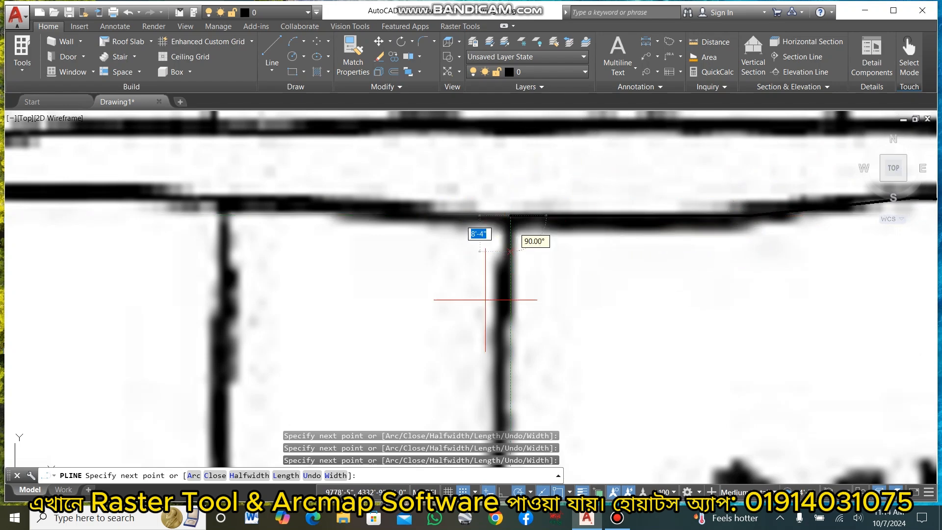
# - Trace the plot's western boundary back to the starting corner and finish the polyline
pyautogui.scroll(4, 501, 378)
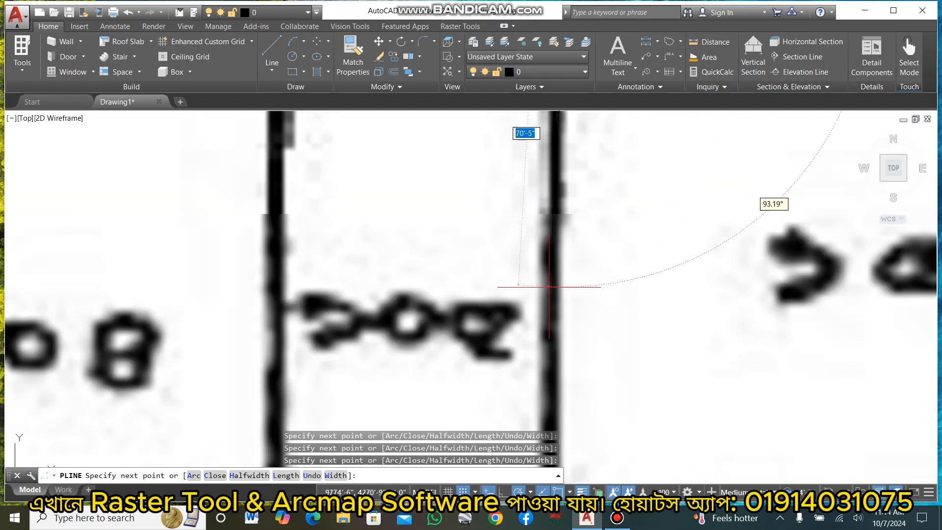
pyautogui.click(555, 293)
pyautogui.scroll(-3, 542, 326)
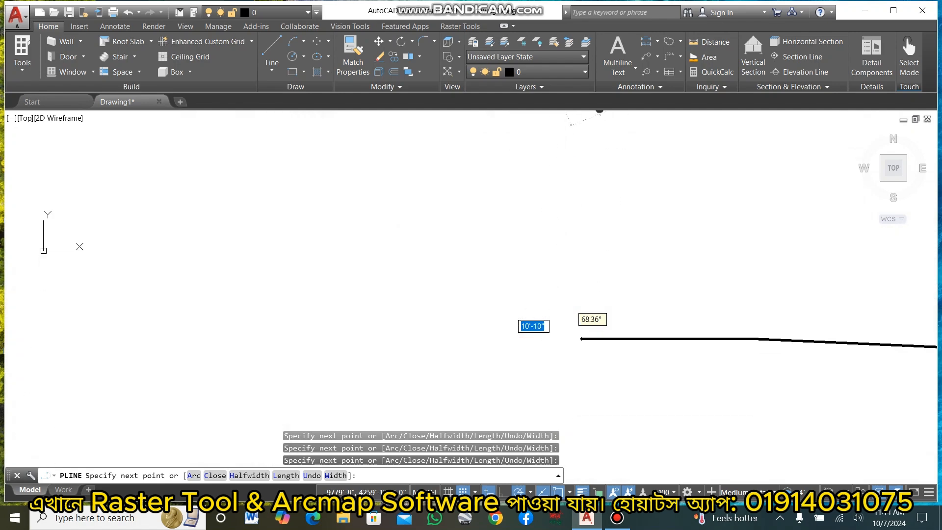
pyautogui.scroll(4, 571, 236)
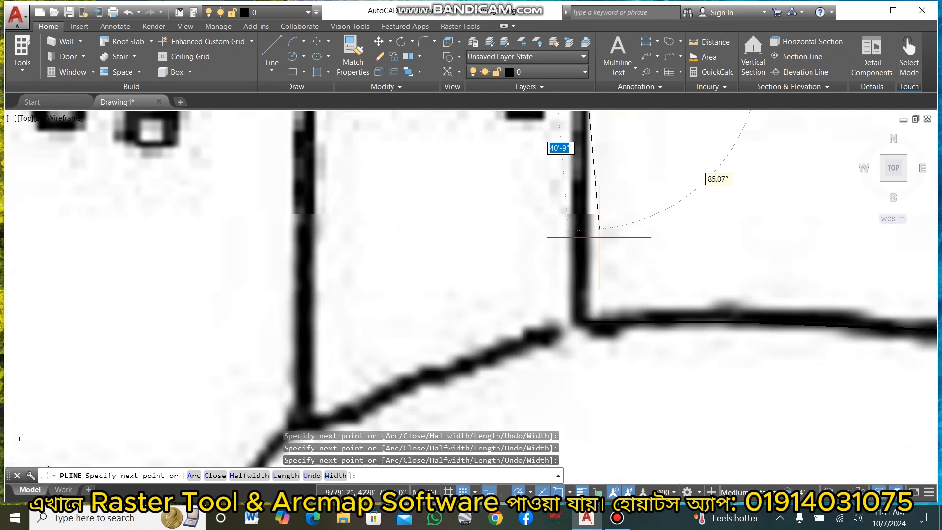
pyautogui.click(583, 322)
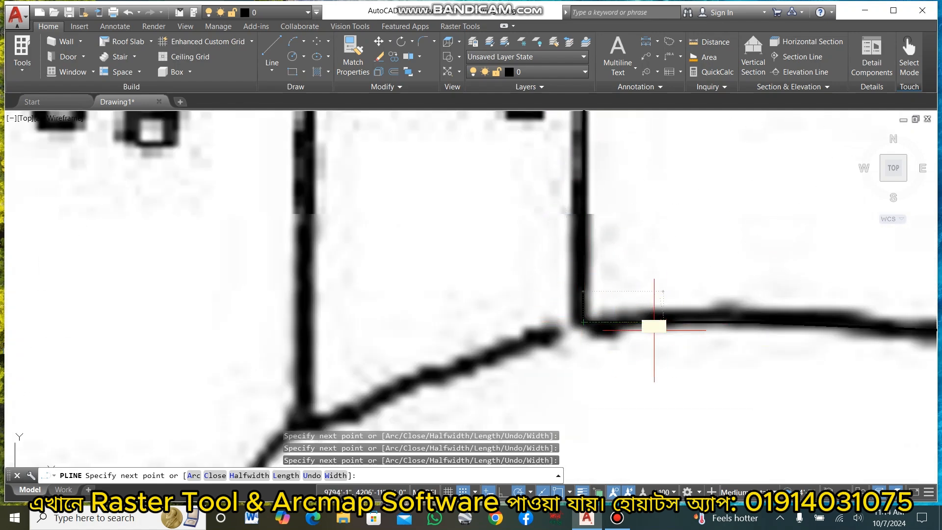
pyautogui.press('Return')
# - Change the color of layer 0 to red, index color 10, so the traced plot outline stands out from the scanned map
pyautogui.scroll(-7, 712, 314)
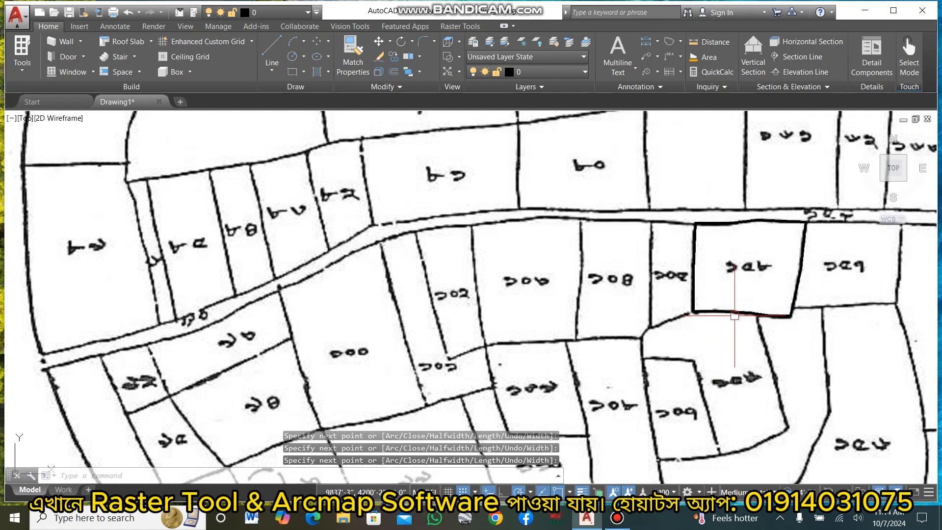
pyautogui.click(734, 314)
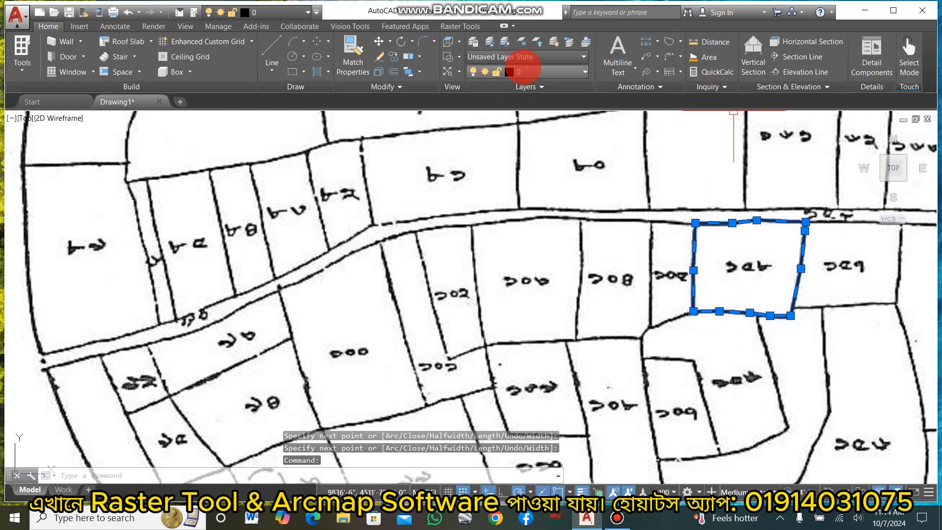
pyautogui.click(513, 72)
pyautogui.click(512, 85)
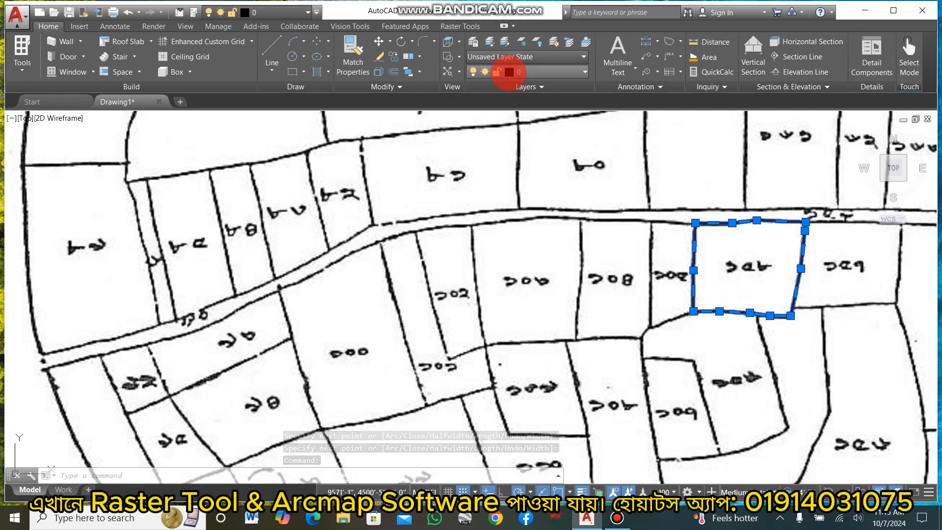
pyautogui.click(505, 72)
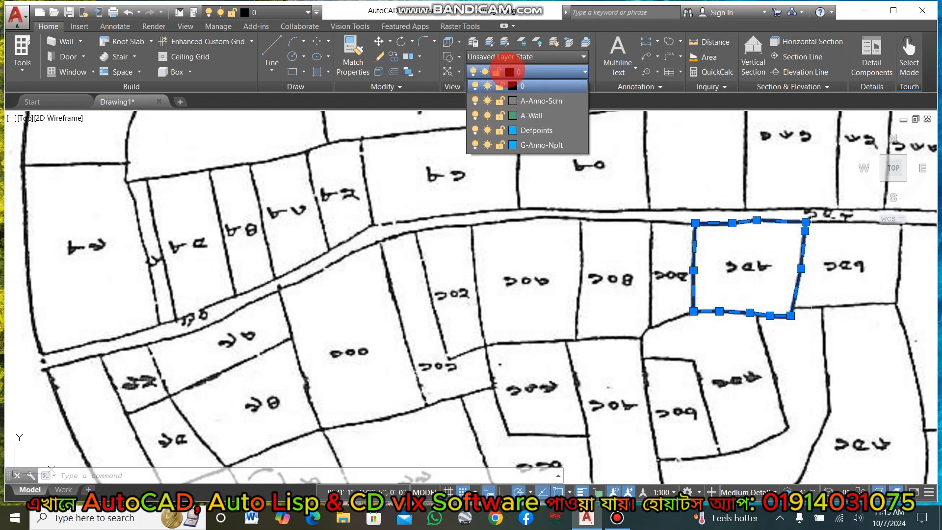
pyautogui.click(505, 72)
pyautogui.click(510, 71)
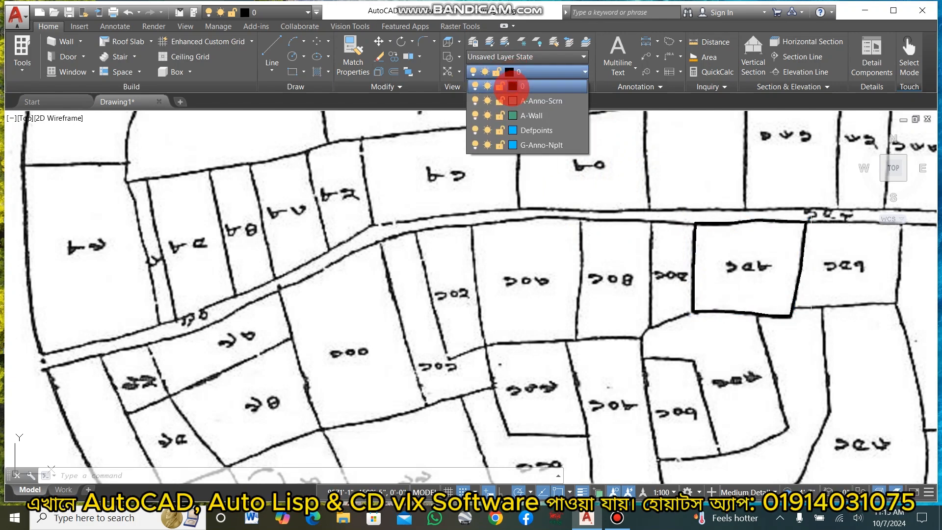
pyautogui.click(512, 86)
pyautogui.click(365, 217)
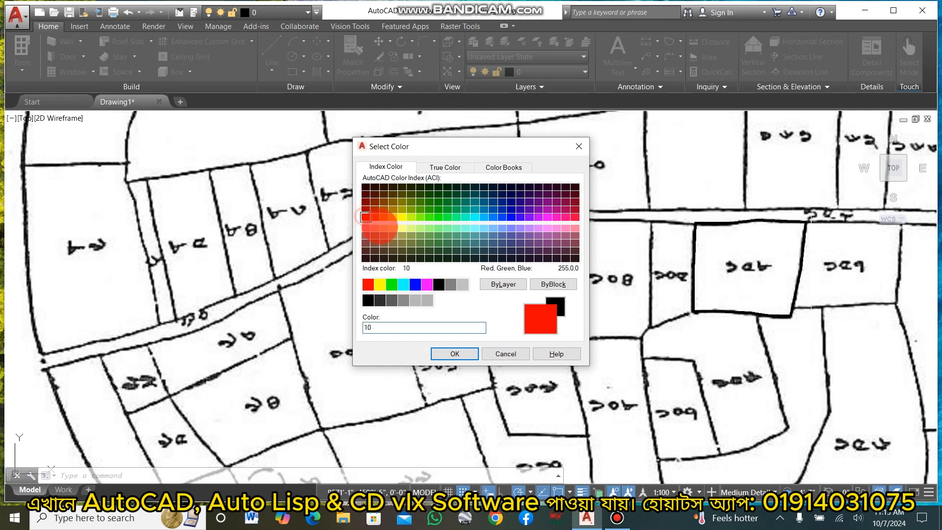
pyautogui.click(447, 352)
pyautogui.click(692, 296)
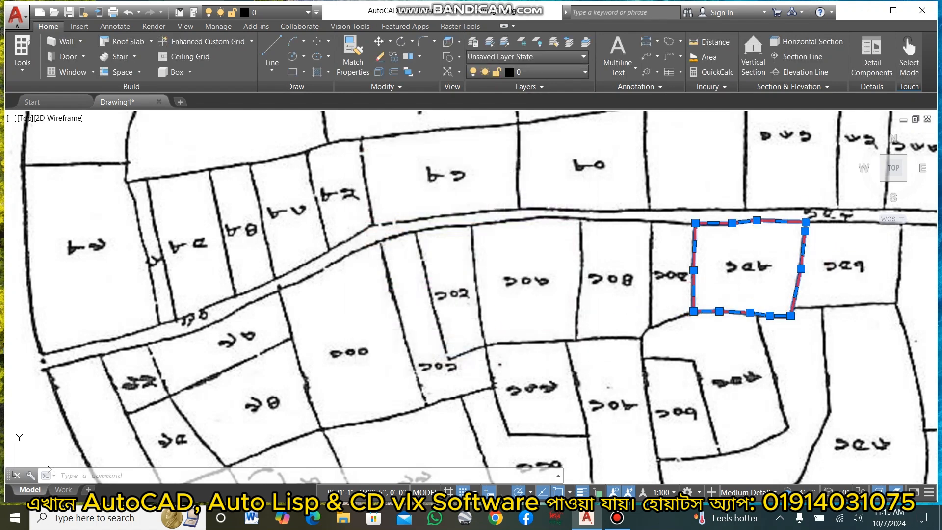
pyautogui.press('Escape')
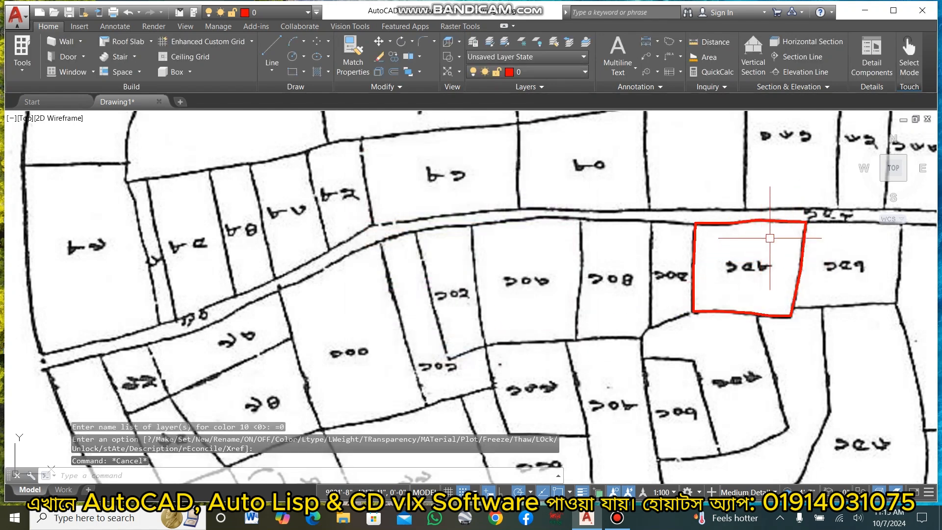
# - Add an aligned dimension between the northern corners of the red plot outline, placing its dimension line north of the boundary across the road
pyautogui.moveTo(770, 238); pyautogui.dragTo(631, 257, button='middle')
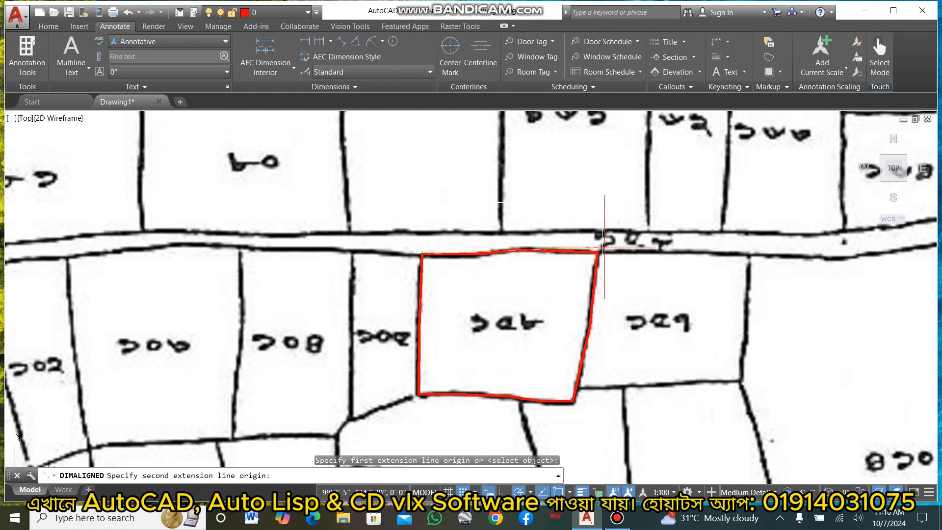
pyautogui.click(596, 252)
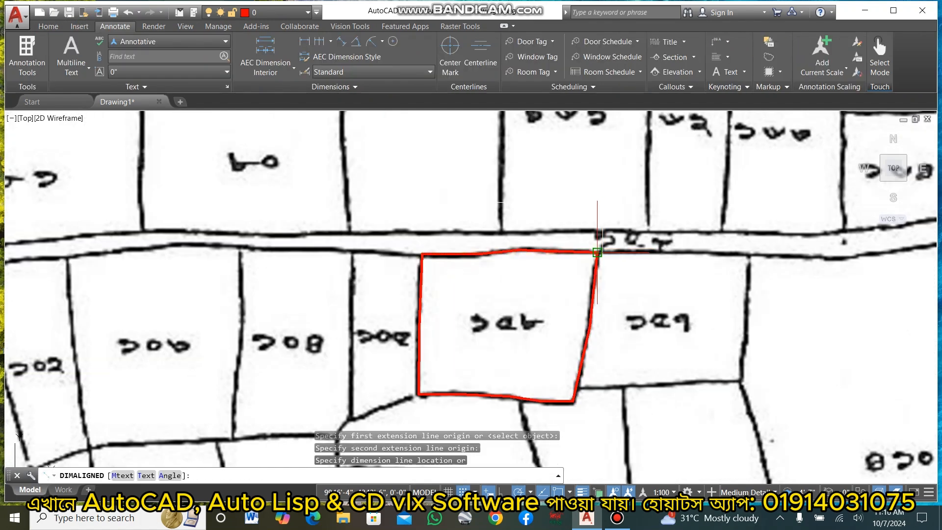
pyautogui.click(596, 227)
pyautogui.scroll(5, 510, 242)
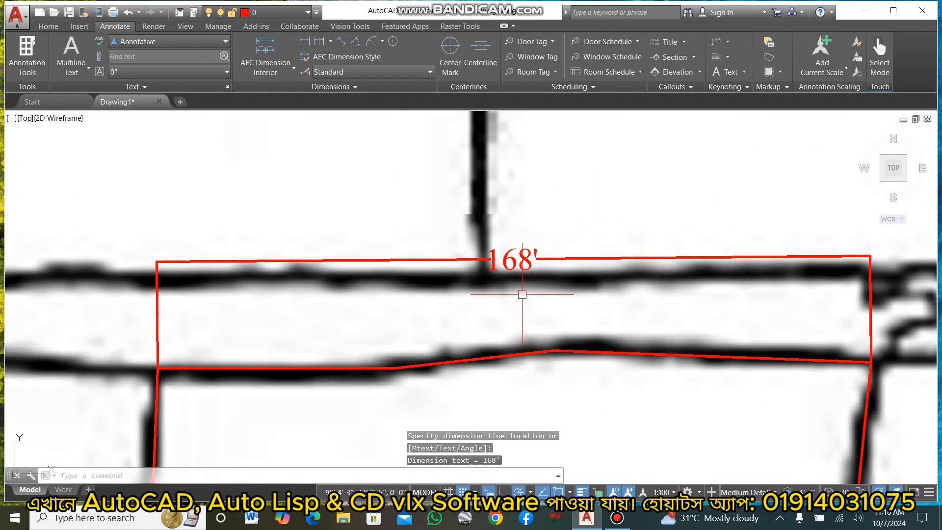
pyautogui.moveTo(523, 288); pyautogui.dragTo(520, 271, button='middle')
pyautogui.scroll(-6, 530, 201)
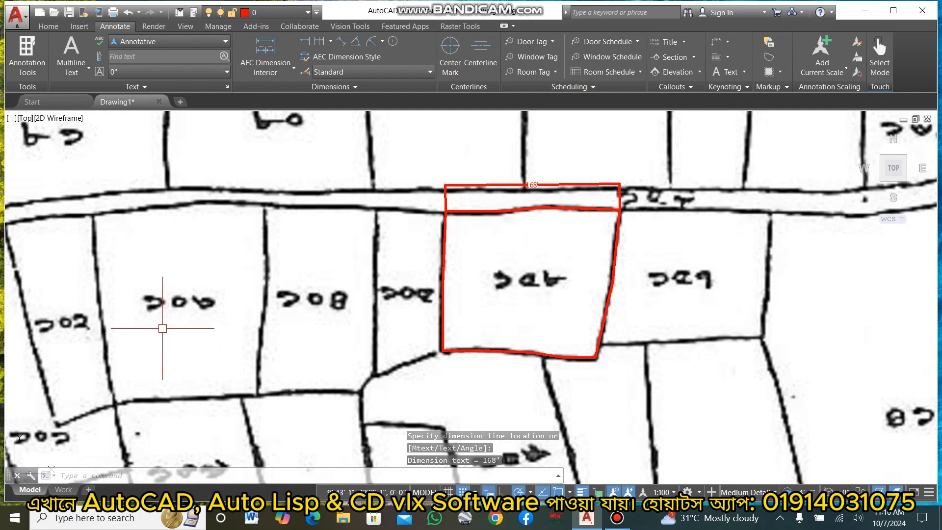
# - Switch to Calculator, divide the 168-foot northern boundary length by 2, and close it
pyautogui.click(15, 518)
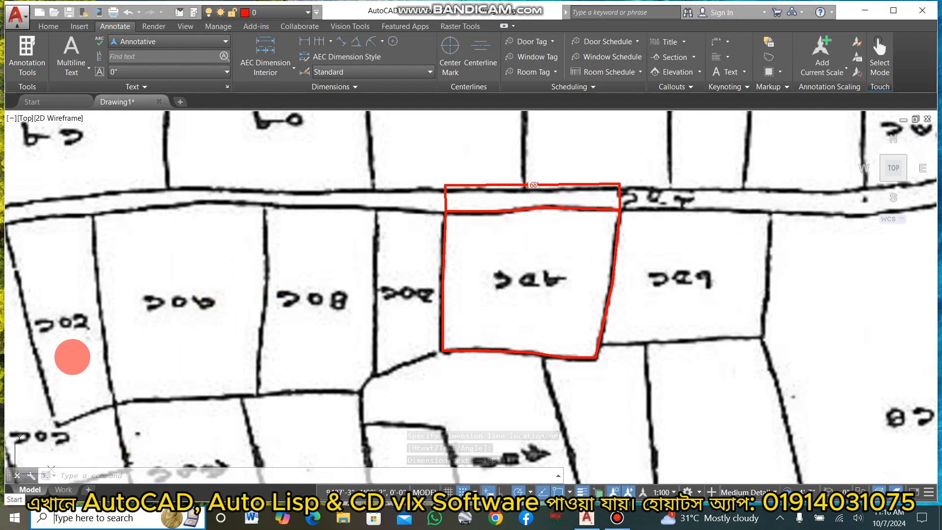
pyautogui.click(111, 446)
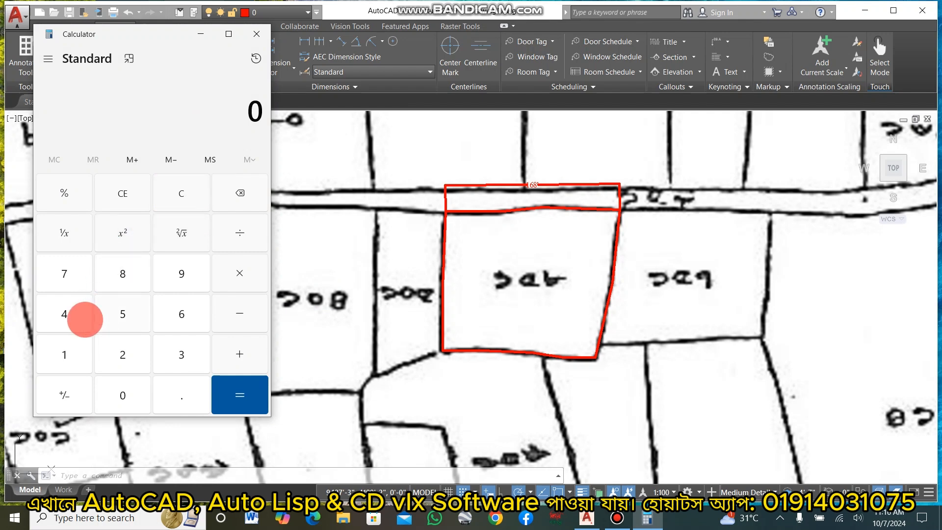
pyautogui.click(64, 357)
pyautogui.click(179, 313)
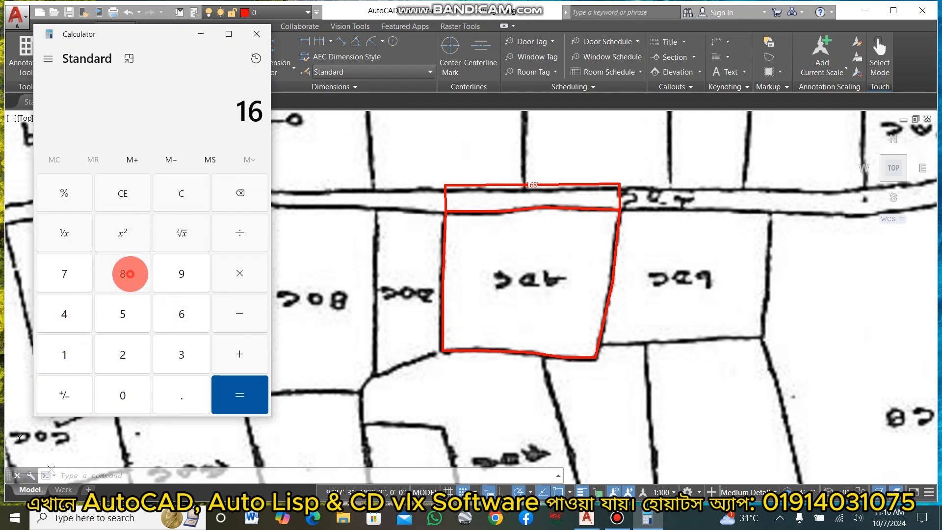
pyautogui.click(129, 274)
pyautogui.click(244, 247)
pyautogui.click(130, 353)
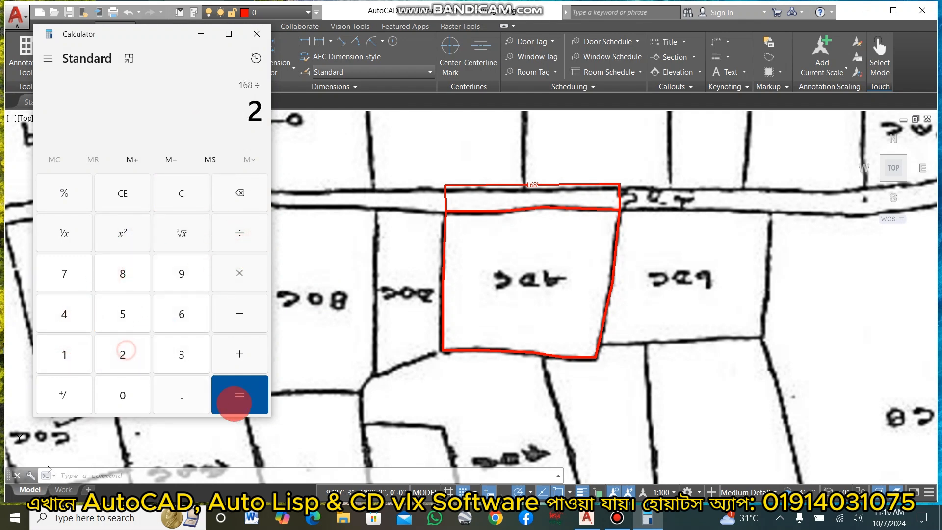
pyautogui.click(242, 389)
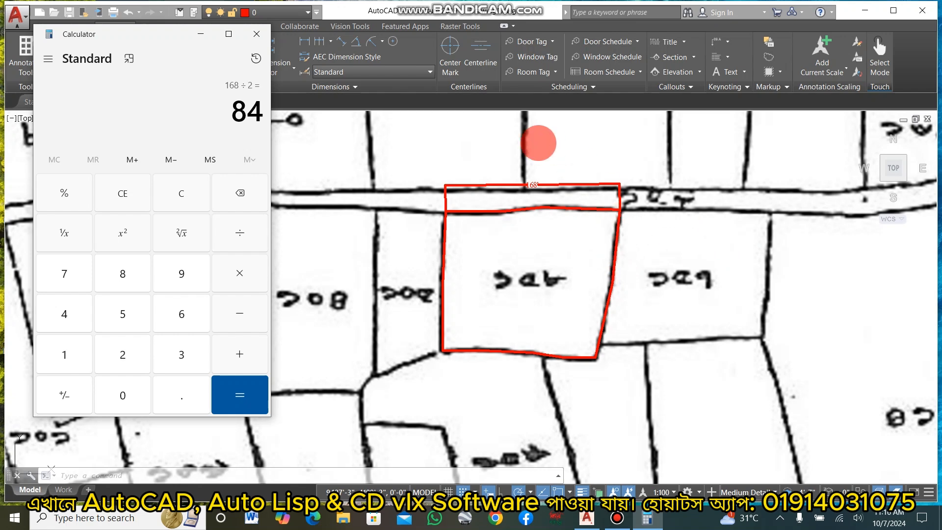
pyautogui.click(255, 32)
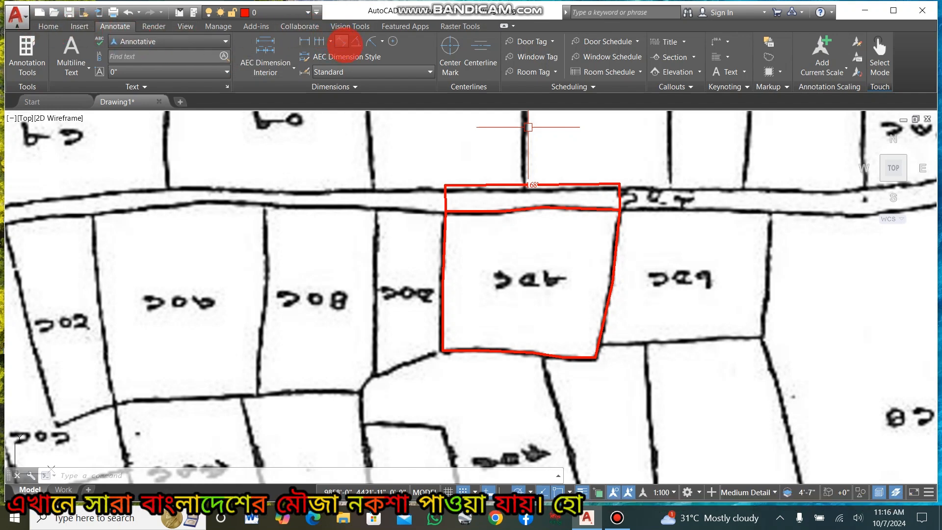
# - Add an 84' aligned dimension eastward from the red outline's northwest corner, placing its line just north of the full-length dimension
pyautogui.click(341, 42)
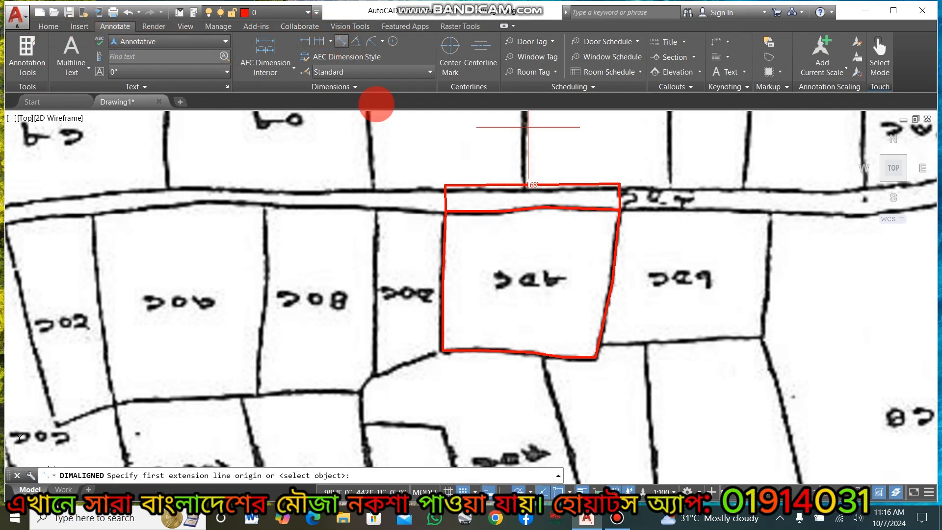
pyautogui.click(445, 211)
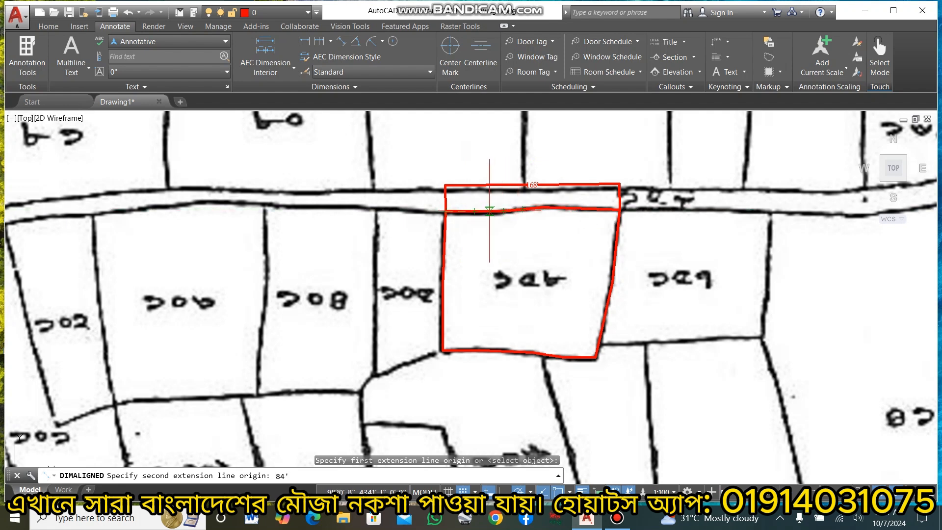
pyautogui.write("84'")
pyautogui.press('Return')
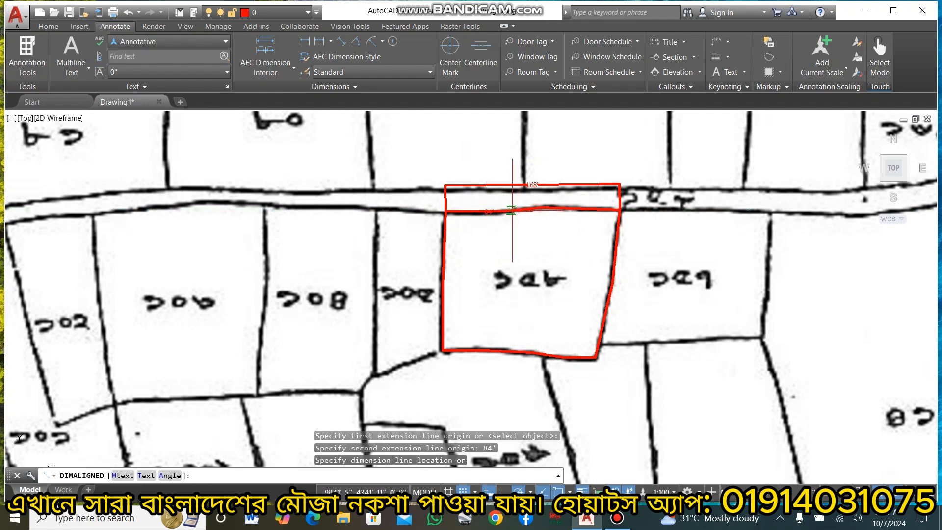
pyautogui.click(530, 172)
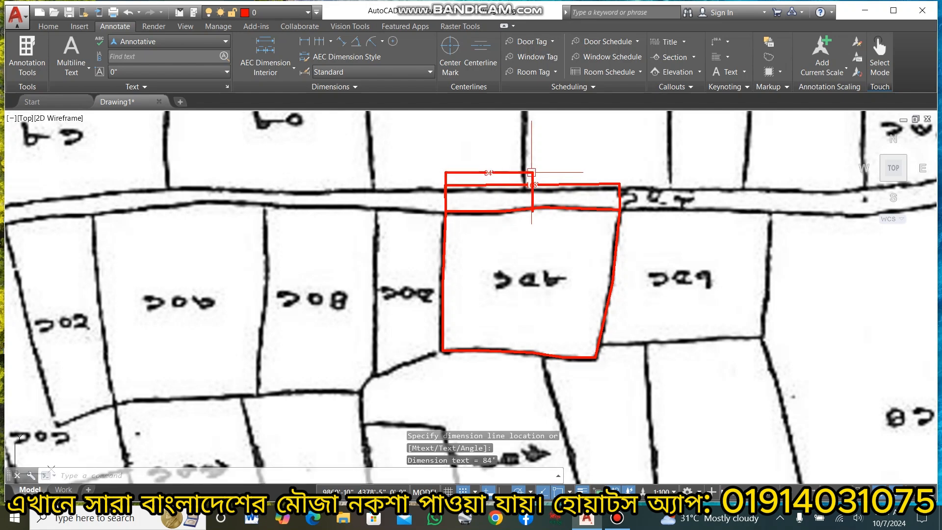
# - Examine the half-length and full-length dimensions along the northern boundary and where the half-length mark meets the outline
pyautogui.scroll(6, 514, 220)
pyautogui.scroll(-2, 641, 210)
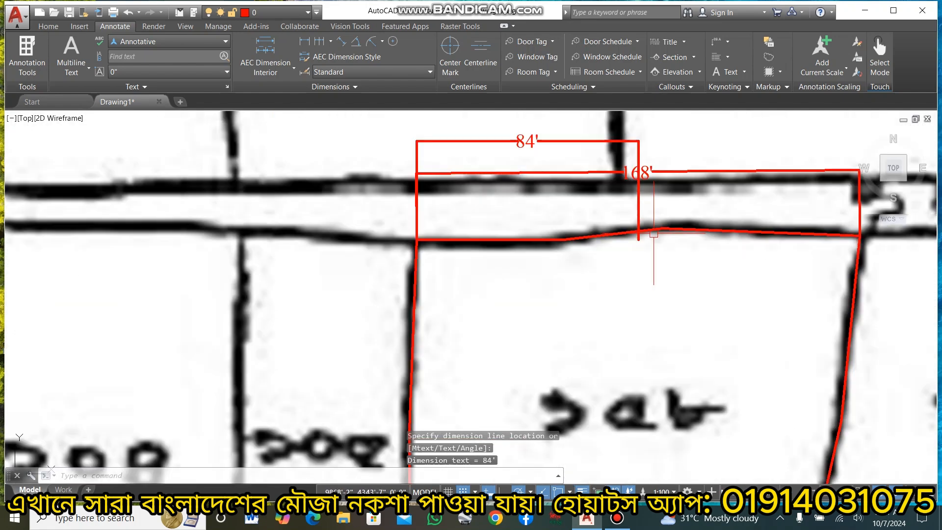
pyautogui.scroll(4, 639, 236)
pyautogui.scroll(-4, 638, 233)
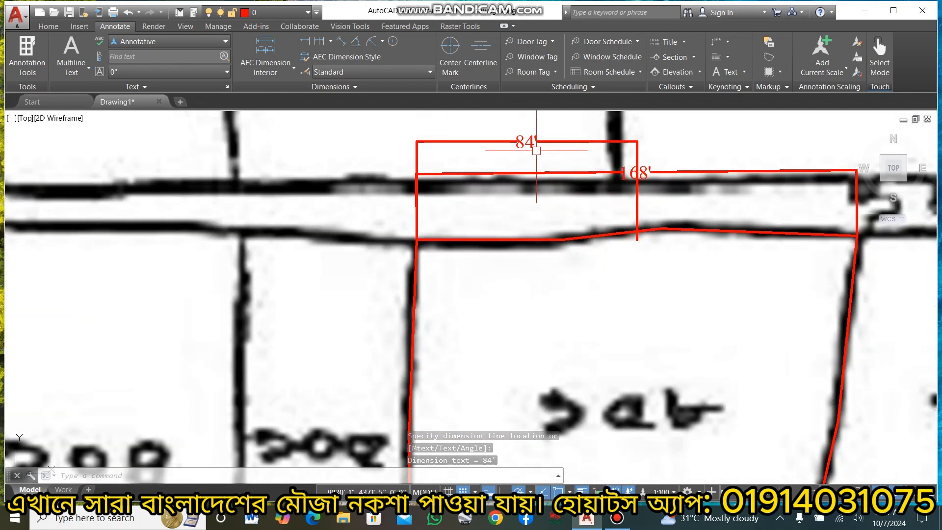
pyautogui.scroll(3, 679, 326)
pyautogui.scroll(-5, 570, 219)
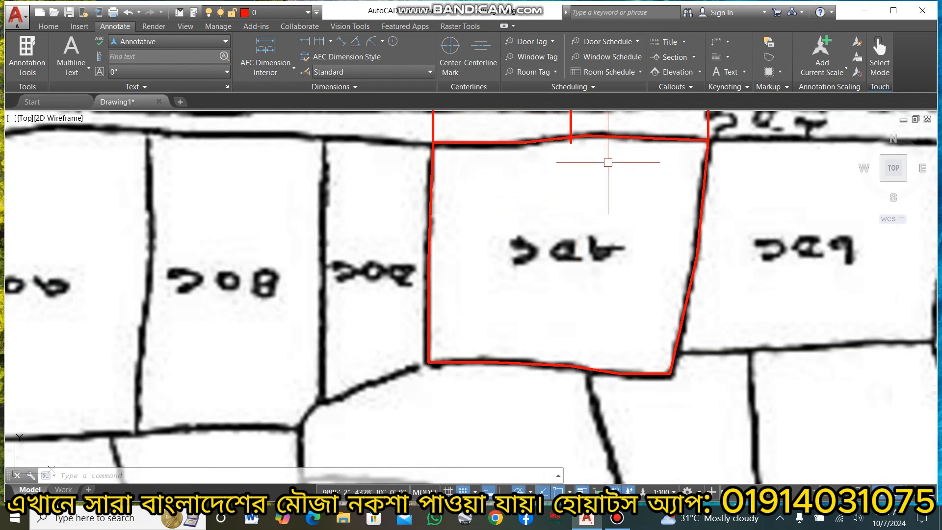
pyautogui.scroll(-4, 629, 220)
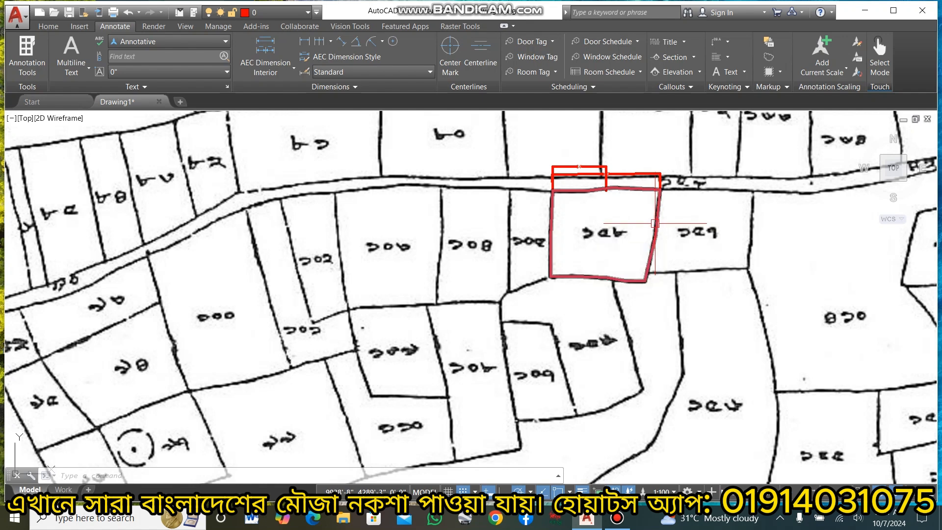
# - List the red plot outline's properties and copy its area value in square inches
pyautogui.click(653, 223)
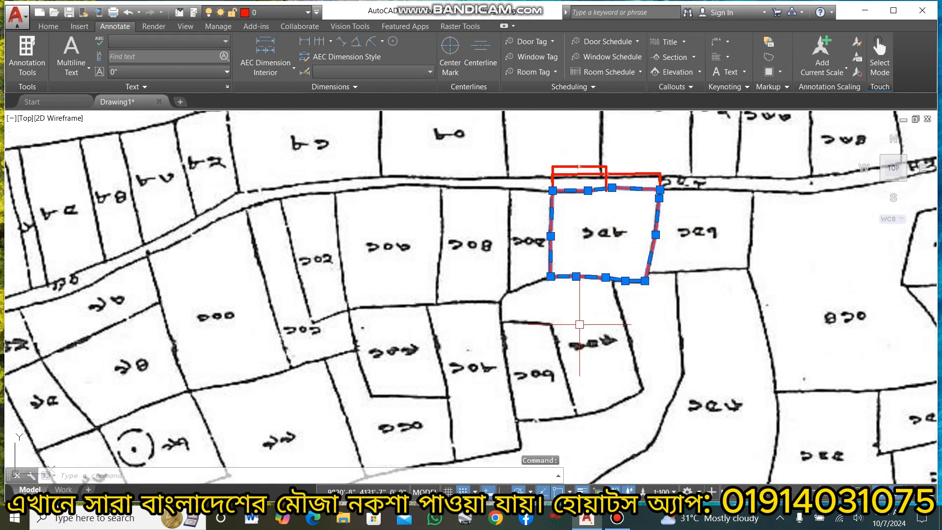
pyautogui.write('li')
pyautogui.press('Return')
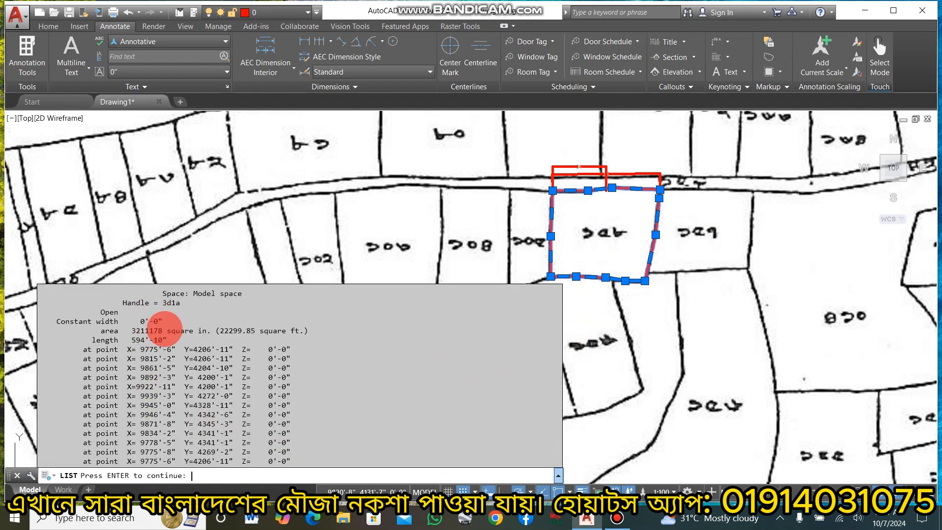
pyautogui.moveTo(163, 329); pyautogui.dragTo(131, 321)
pyautogui.hotkey('ctrl', 'c')
pyautogui.click(133, 322)
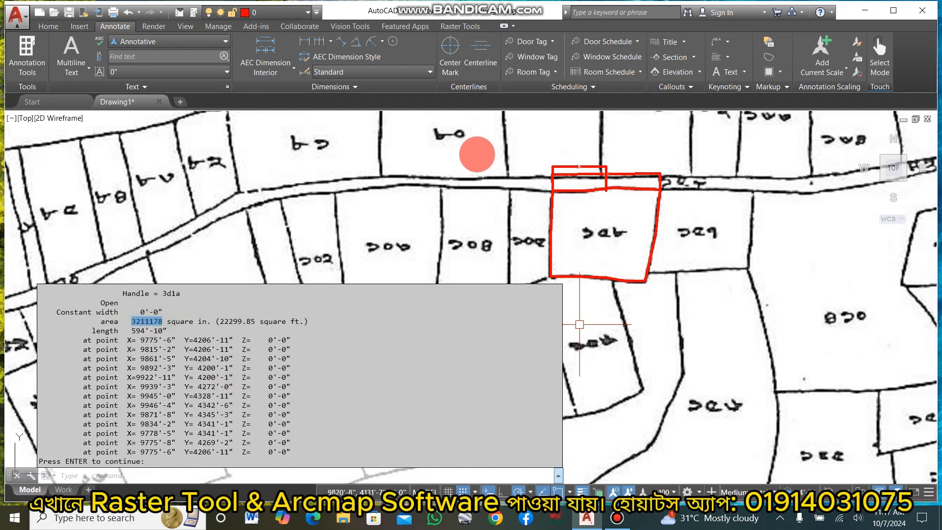
pyautogui.click(368, 177)
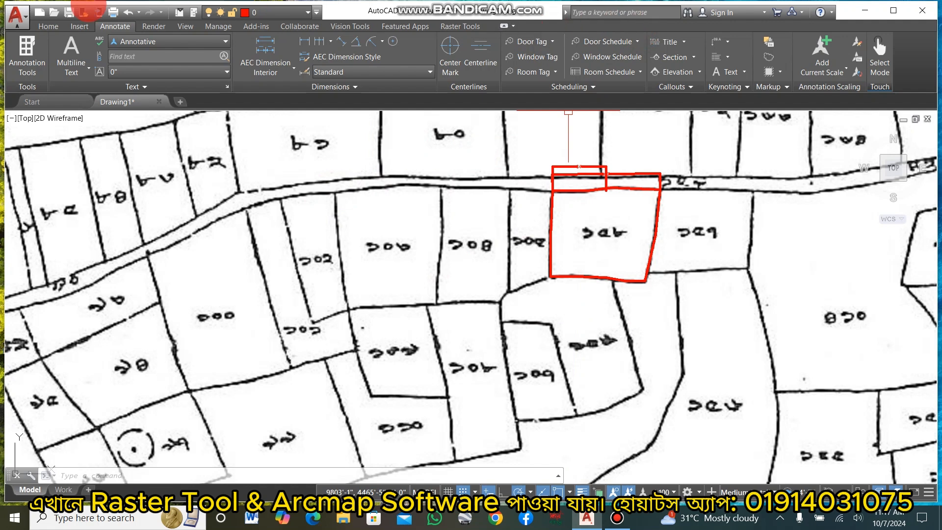
# - Start a multiline text box in the plot east of the red outline, using the Standard style and 5' text height
pyautogui.click(48, 27)
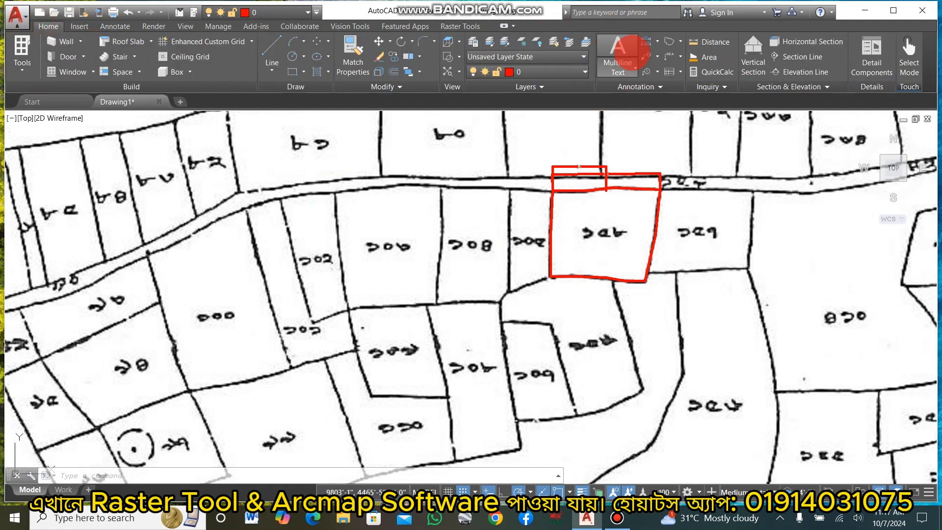
pyautogui.click(627, 66)
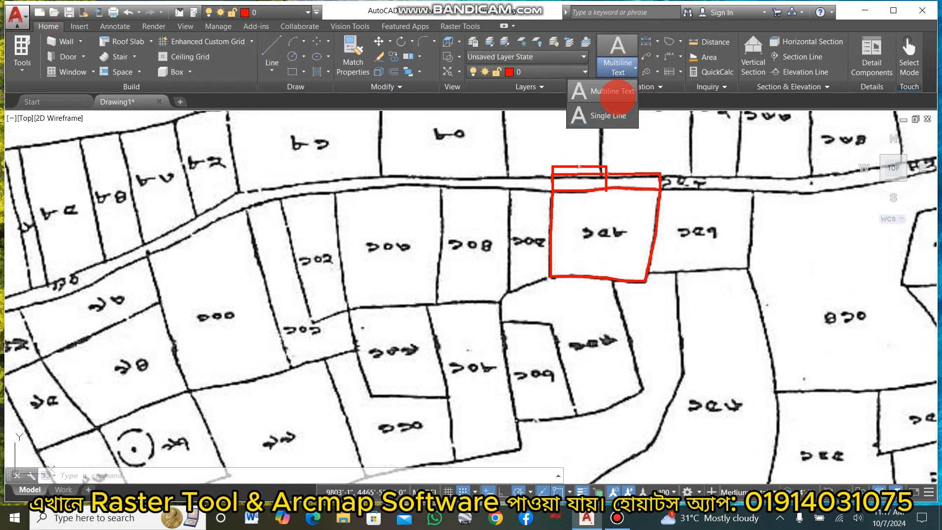
pyautogui.click(618, 96)
pyautogui.click(700, 205)
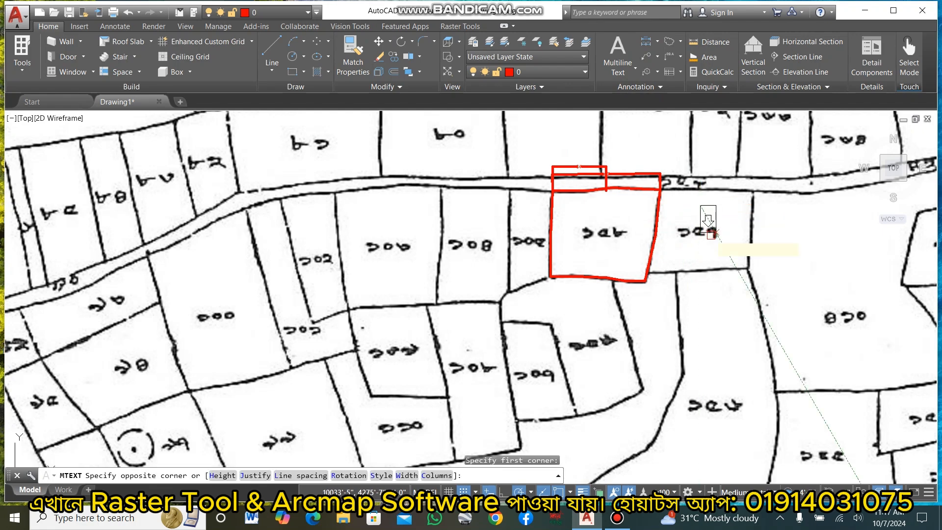
pyautogui.click(717, 229)
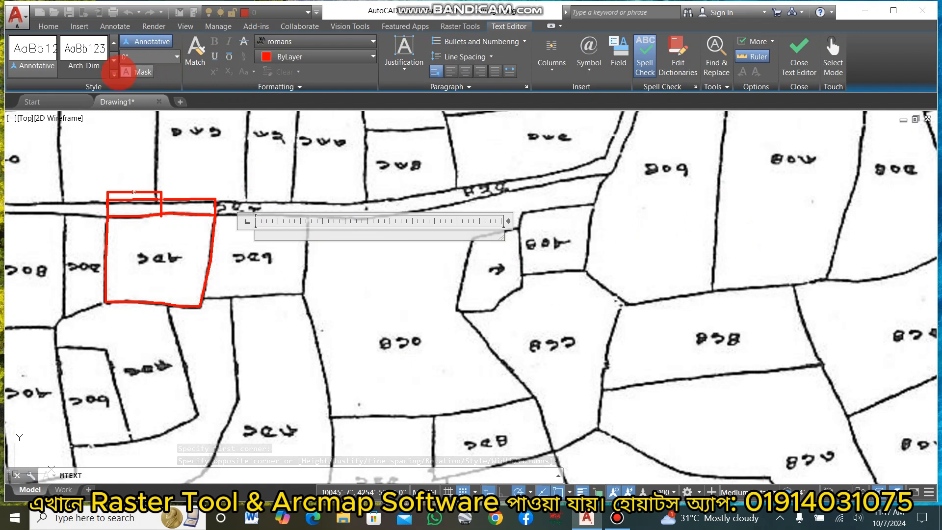
pyautogui.click(114, 74)
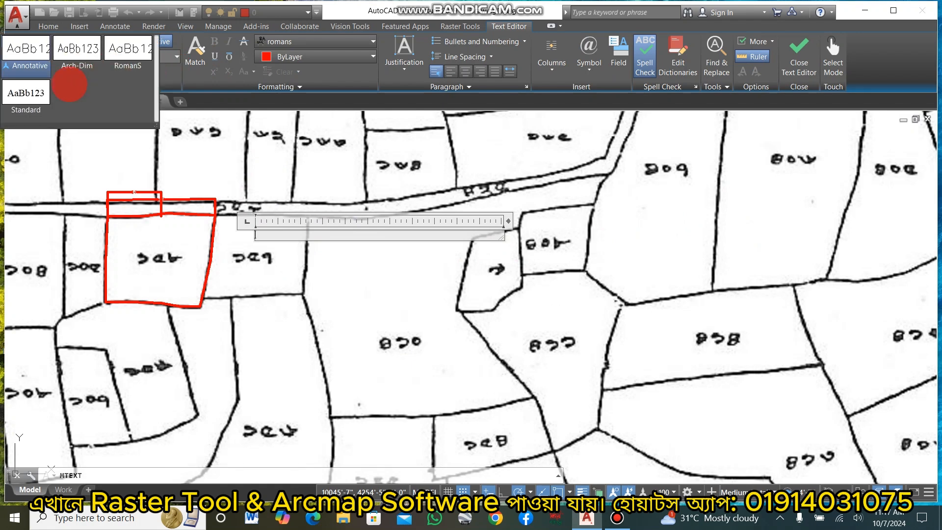
pyautogui.click(30, 98)
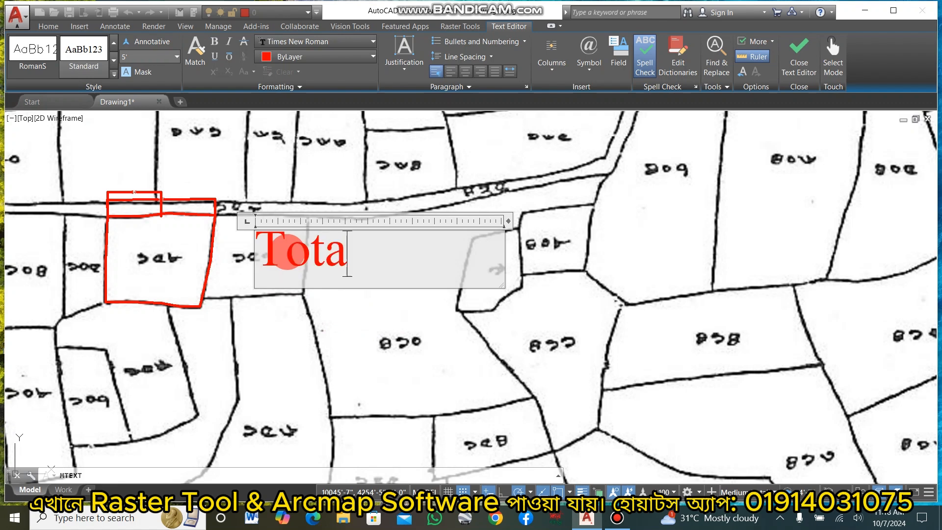
# - Enter the note "Total-3211178 sq" with the copied area value, widen the text box to fit, and finish it
pyautogui.write('l-')
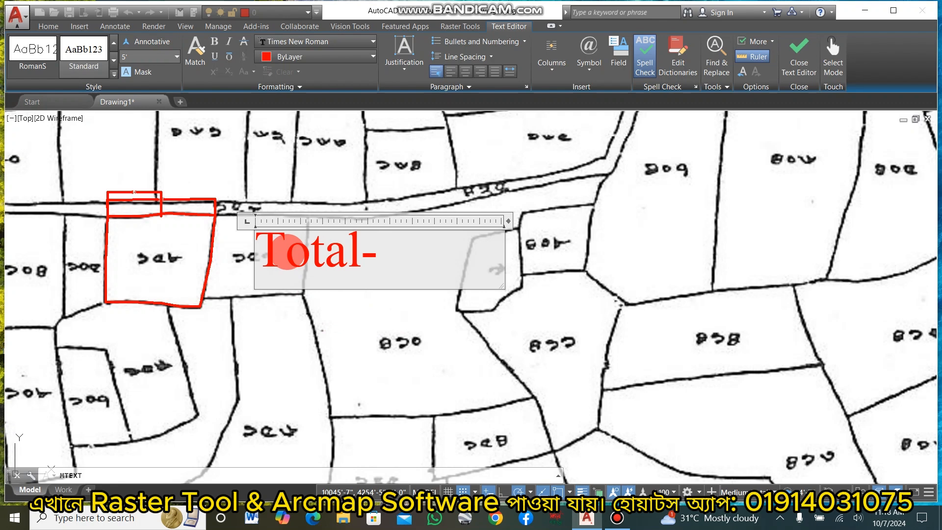
pyautogui.hotkey('ctrl', 'v')
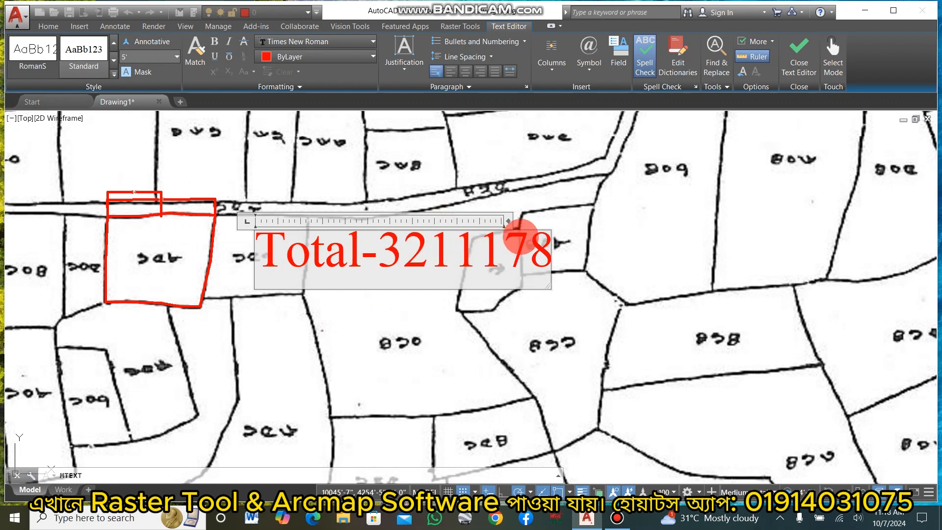
pyautogui.moveTo(508, 221); pyautogui.dragTo(619, 221)
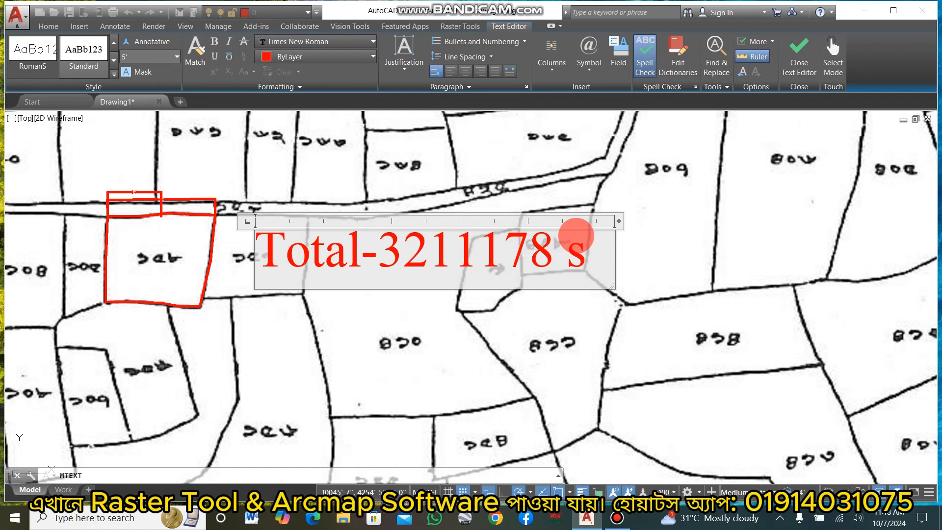
pyautogui.click(515, 301)
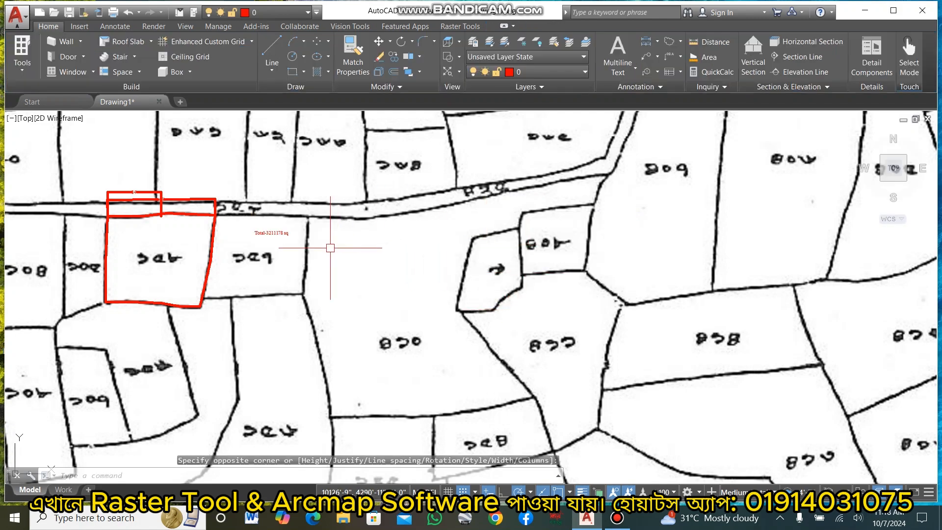
# - Reopen the area note, widen its box, append "/2" to the total, and begin a second line with "="
pyautogui.scroll(6, 272, 224)
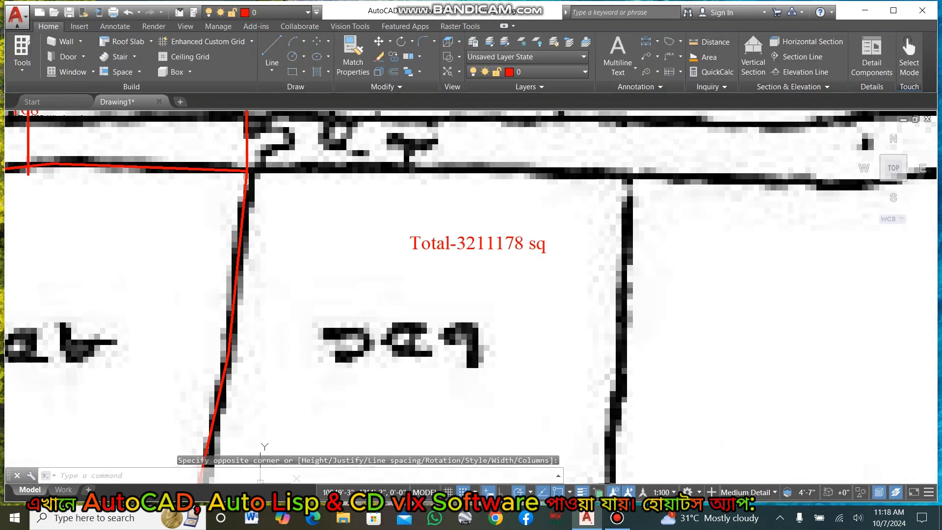
pyautogui.click(456, 237)
pyautogui.doubleClick(542, 243)
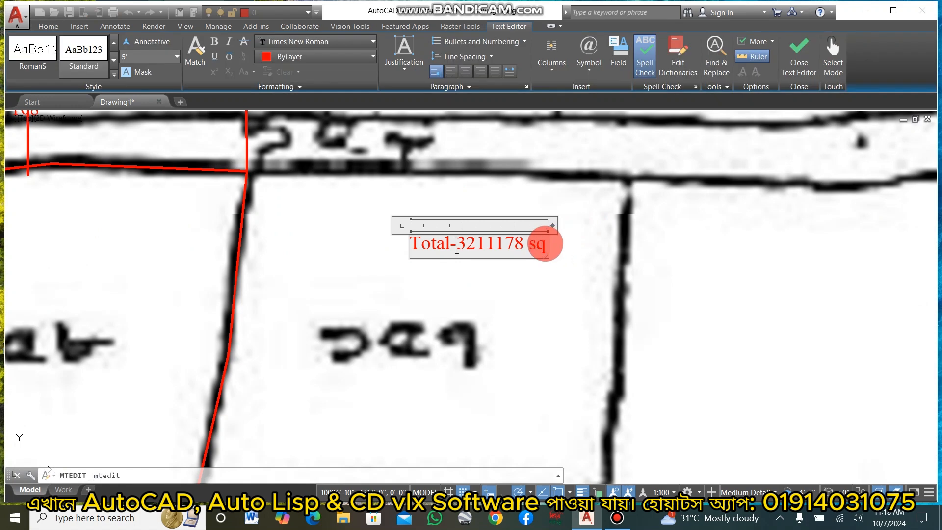
pyautogui.press('Return')
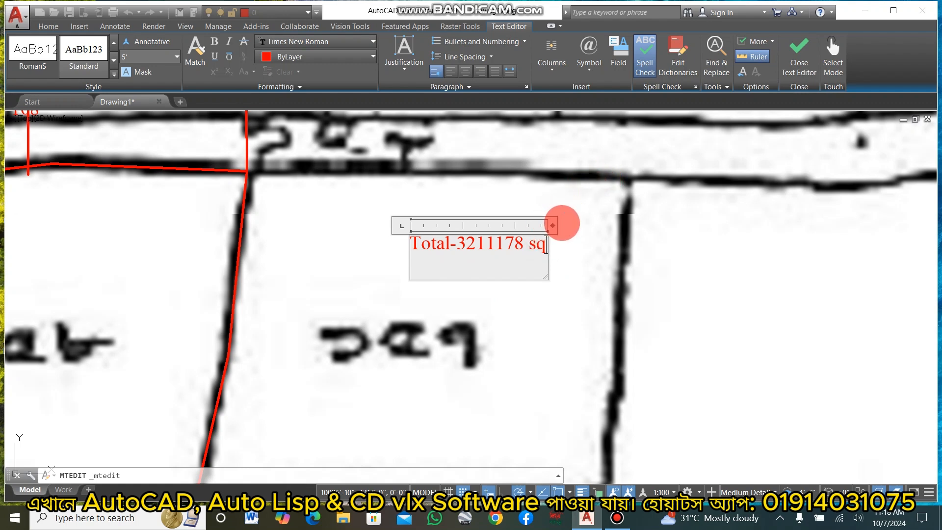
pyautogui.moveTo(553, 226); pyautogui.dragTo(632, 225)
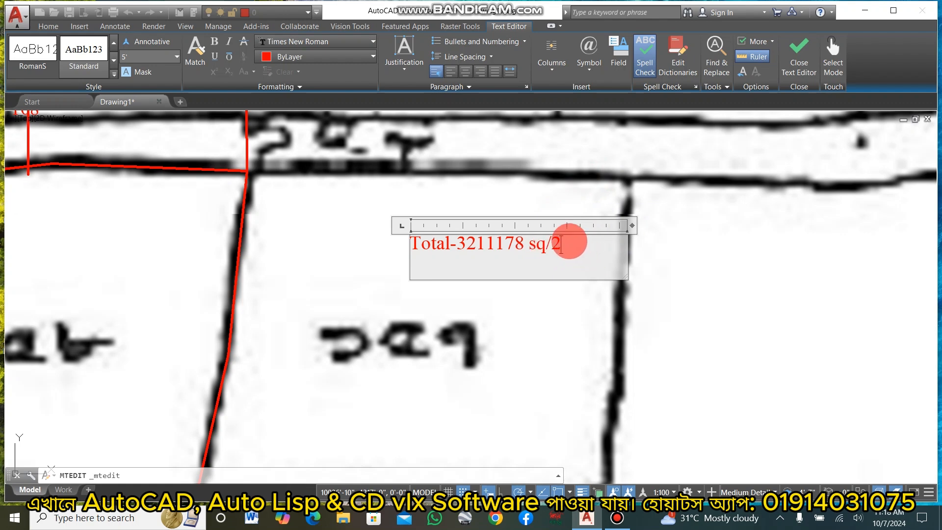
pyautogui.press('Return')
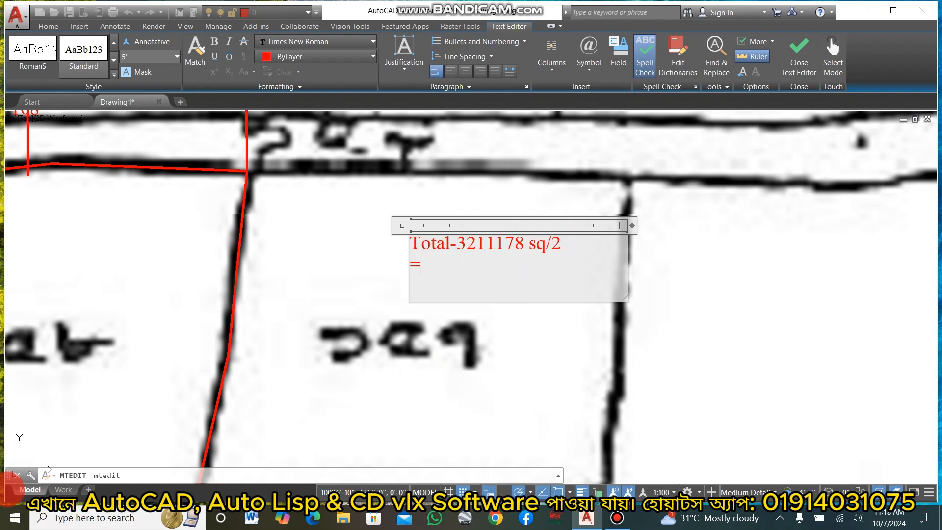
# - Switch to Calculator, divide 3211178 by 2, and copy the result
pyautogui.click(15, 518)
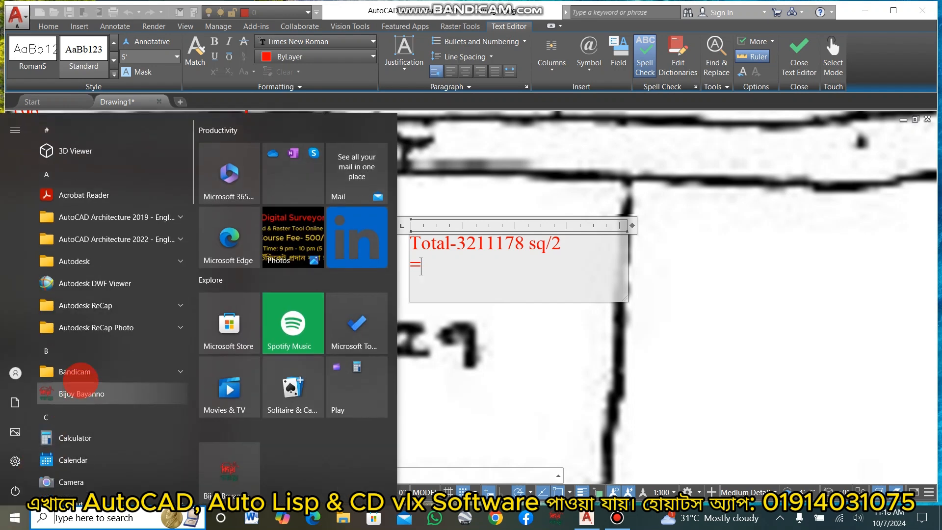
pyautogui.click(62, 436)
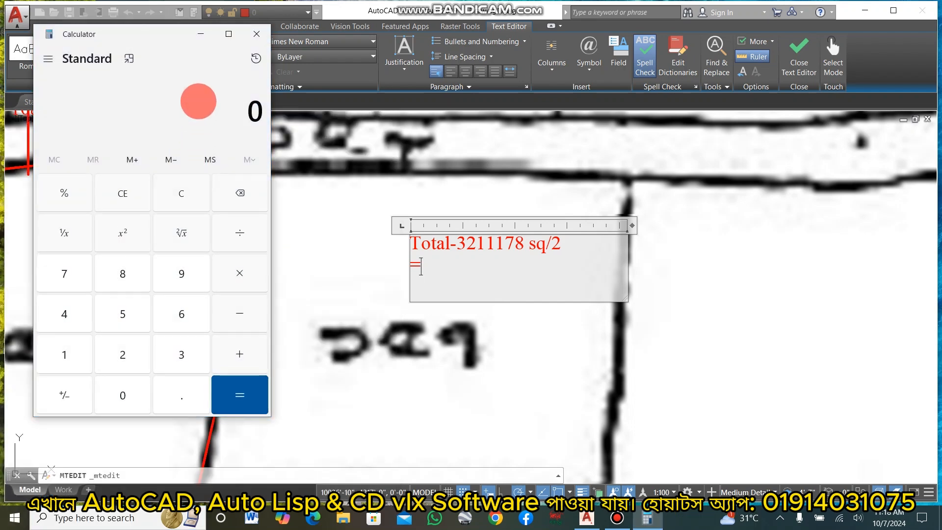
pyautogui.write('3211178')
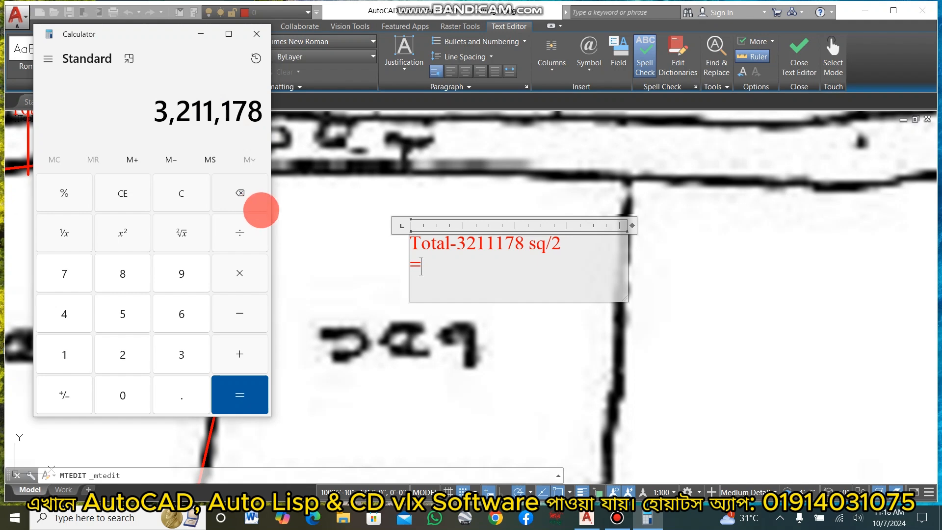
pyautogui.click(240, 232)
pyautogui.click(123, 354)
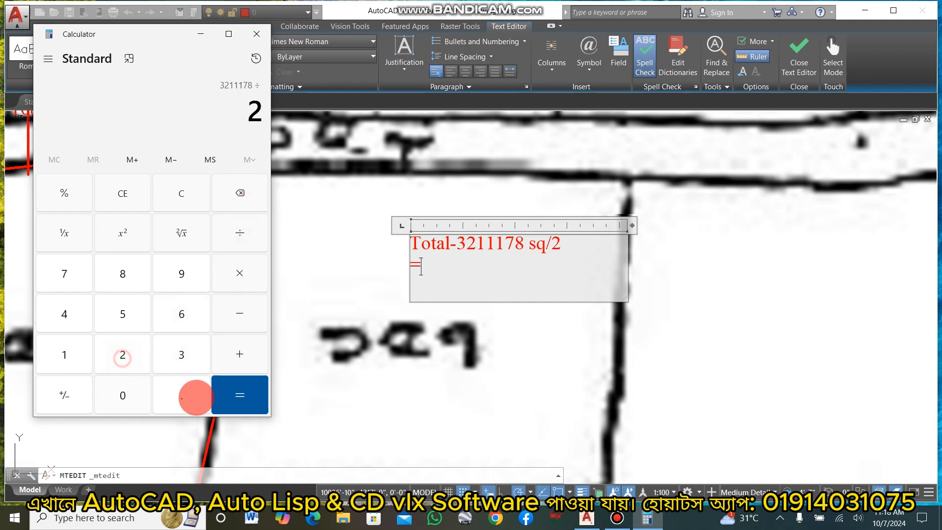
pyautogui.click(240, 393)
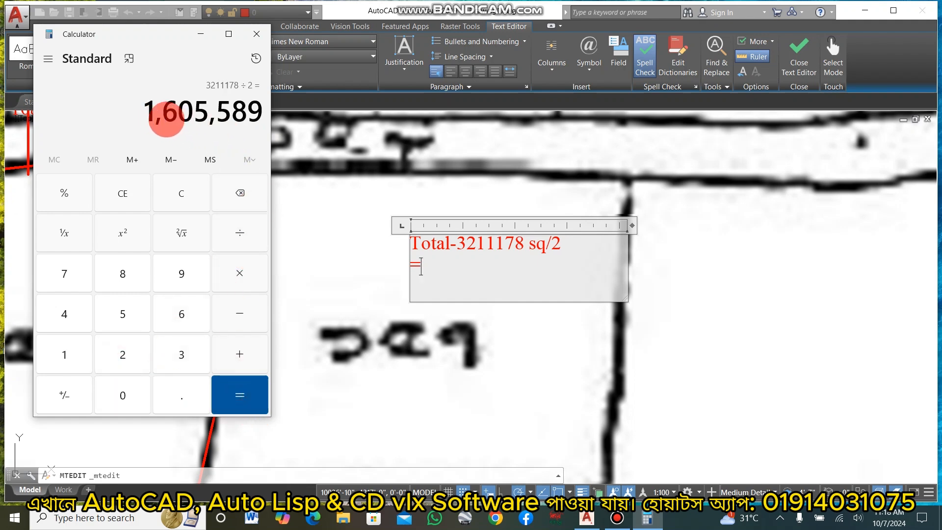
pyautogui.moveTo(143, 109); pyautogui.dragTo(260, 107)
pyautogui.hotkey('ctrl', 'c')
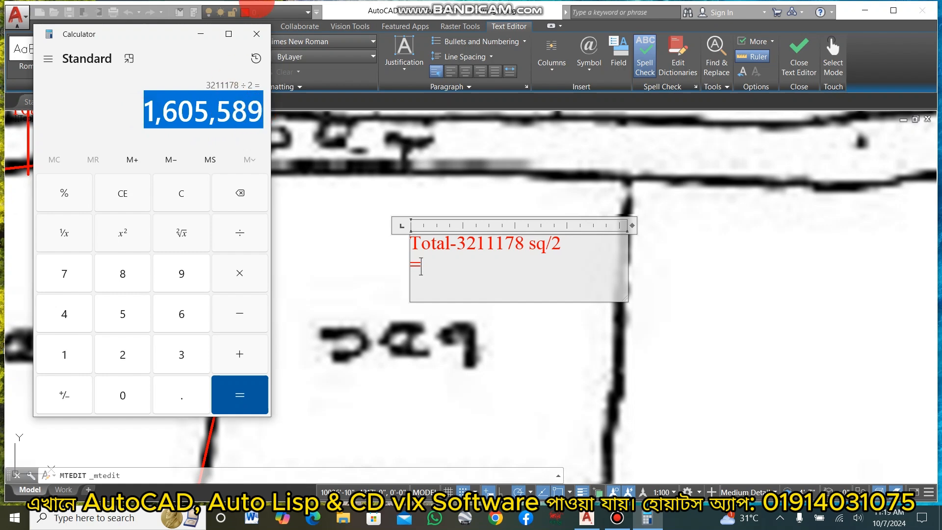
# - Close Calculator, paste 1,605,589 after the "=" on the area note's second line, and finish the note
pyautogui.click(256, 33)
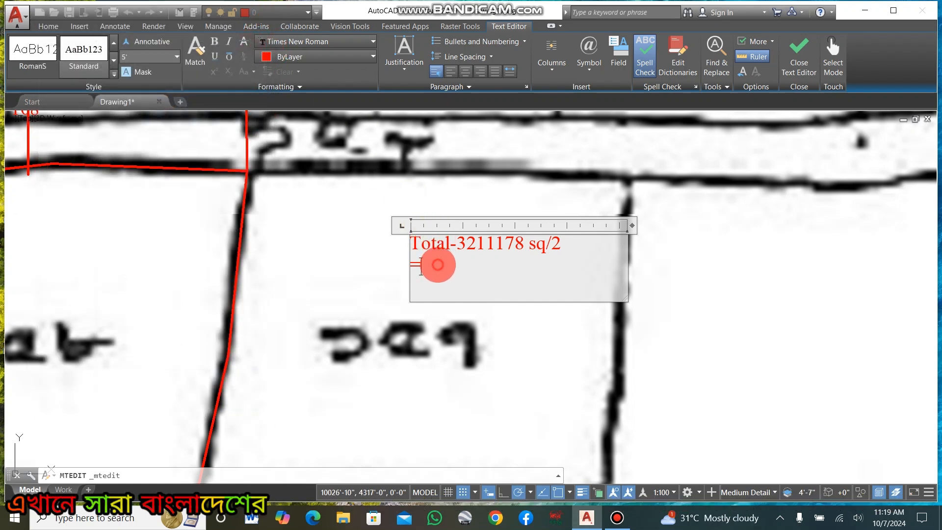
pyautogui.hotkey('ctrl', 'v')
pyautogui.click(635, 289)
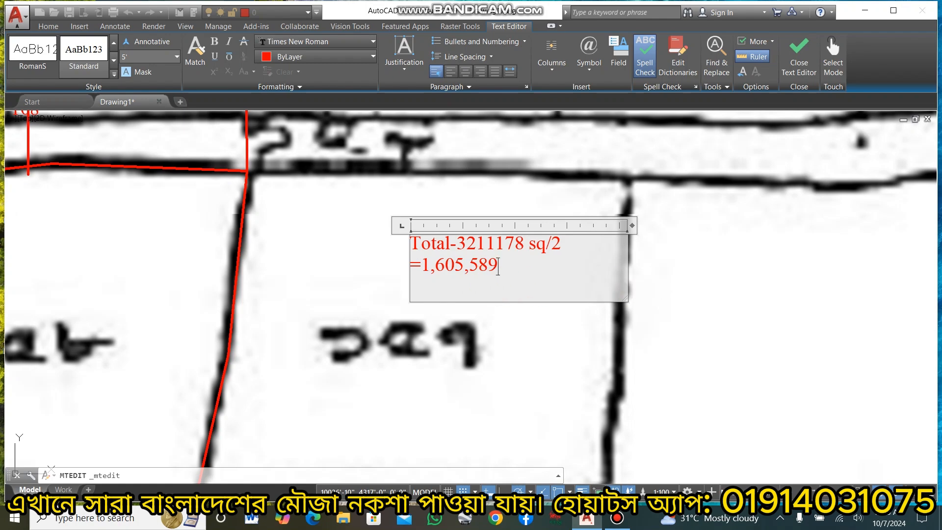
# - Draw a line from the 84' dimension's end on the outline's north edge down through the plot and past its south edge
pyautogui.scroll(-6, 392, 266)
pyautogui.moveTo(393, 266); pyautogui.dragTo(560, 256, button='middle')
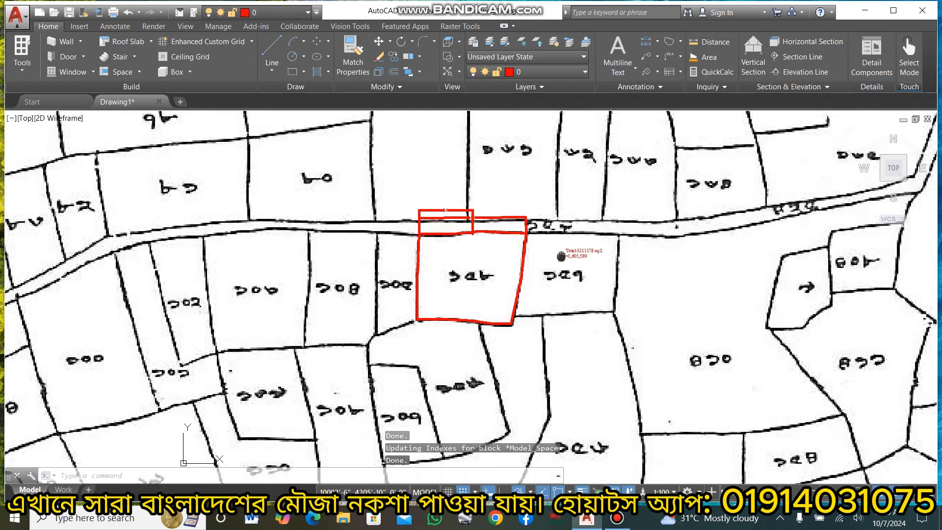
pyautogui.click(272, 49)
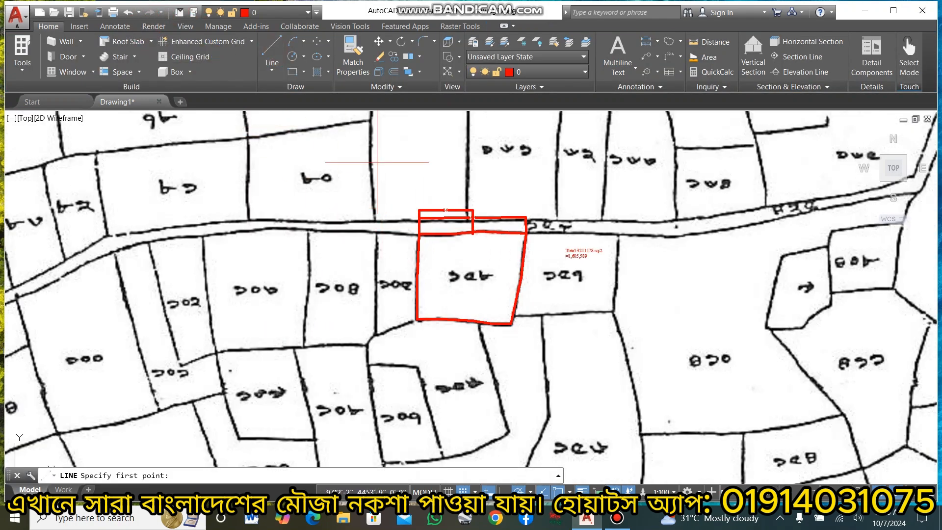
pyautogui.scroll(4, 486, 231)
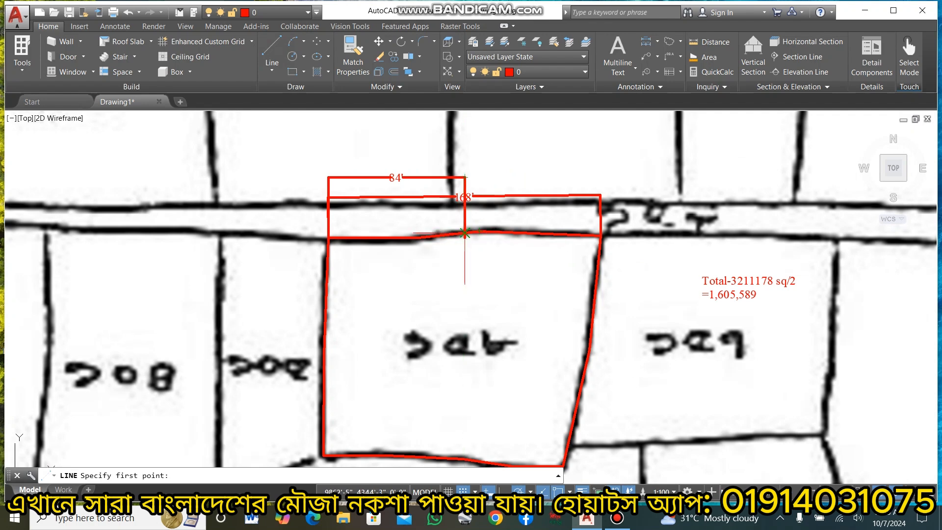
pyautogui.scroll(6, 464, 234)
pyautogui.click(457, 233)
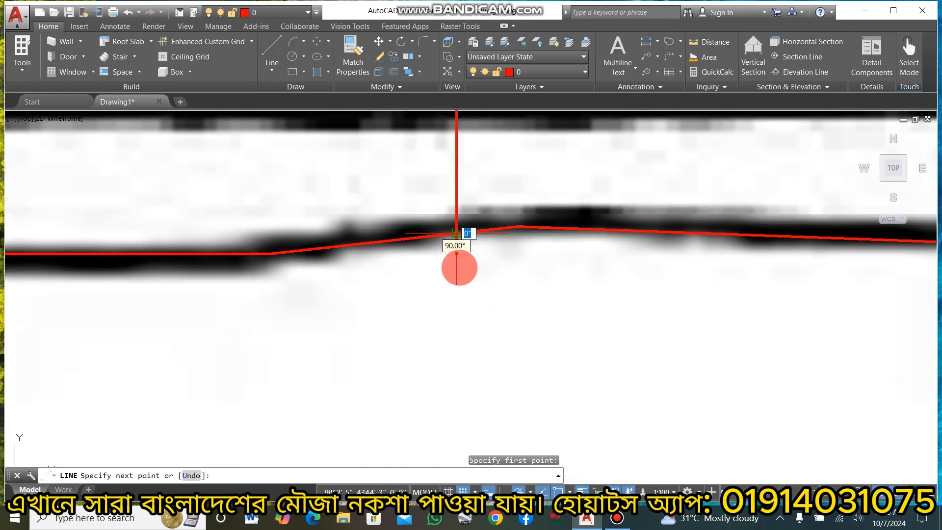
pyautogui.scroll(-5, 451, 275)
pyautogui.moveTo(444, 323); pyautogui.dragTo(486, 175, button='middle')
pyautogui.scroll(-5, 474, 235)
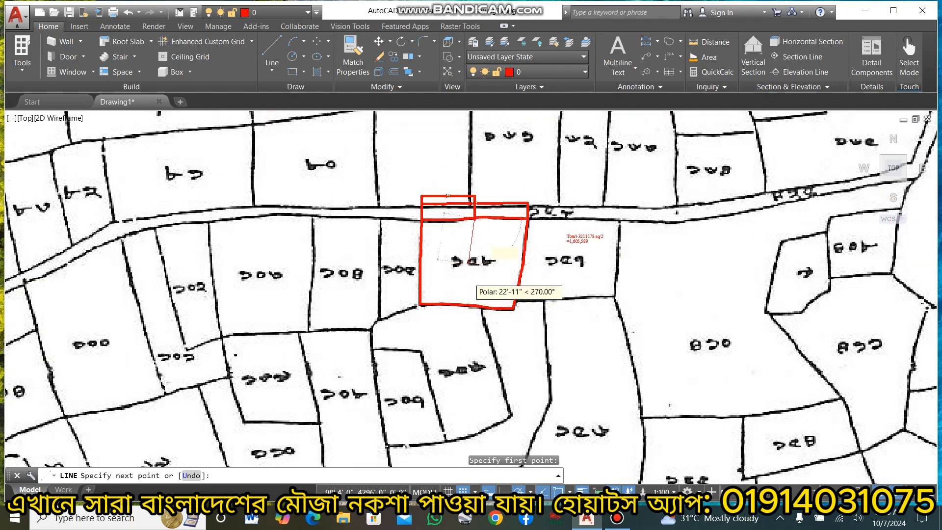
pyautogui.moveTo(457, 373); pyautogui.dragTo(471, 247, button='middle')
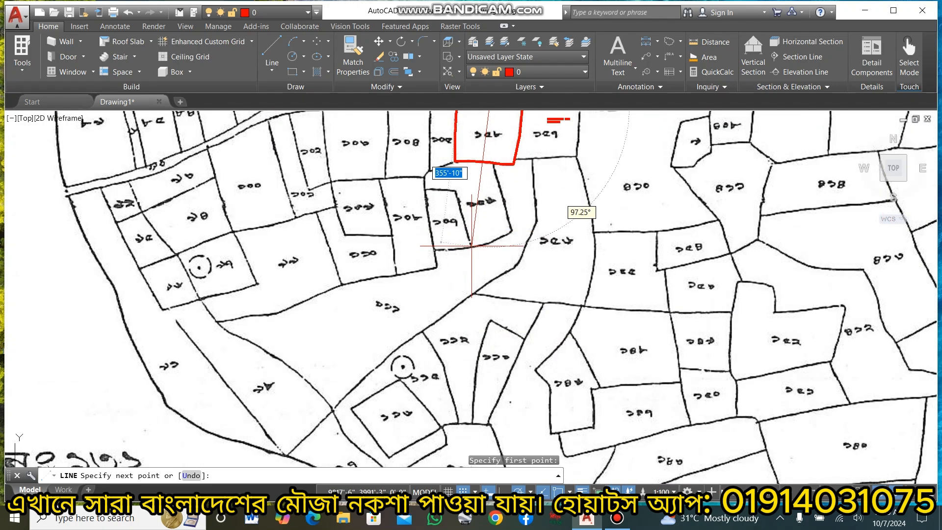
pyautogui.click(477, 196)
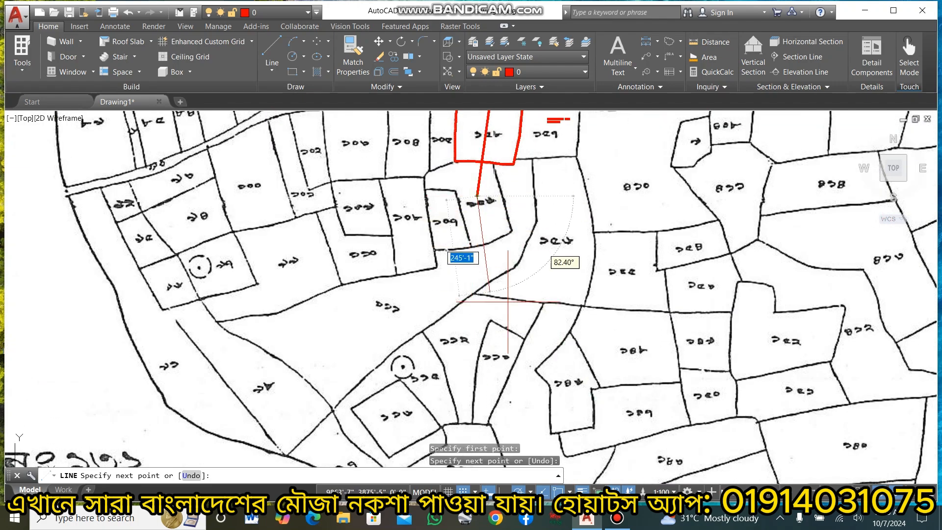
pyautogui.press('Escape')
# - Delete the 168' and 84' dimensions above the plot outline
pyautogui.scroll(-3, 520, 295)
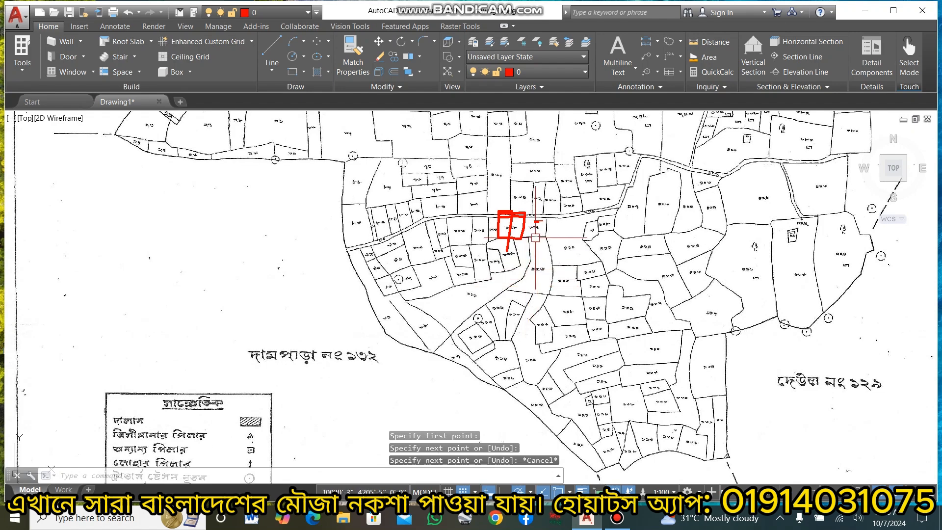
pyautogui.scroll(3, 501, 213)
pyautogui.scroll(5, 512, 208)
pyautogui.click(572, 246)
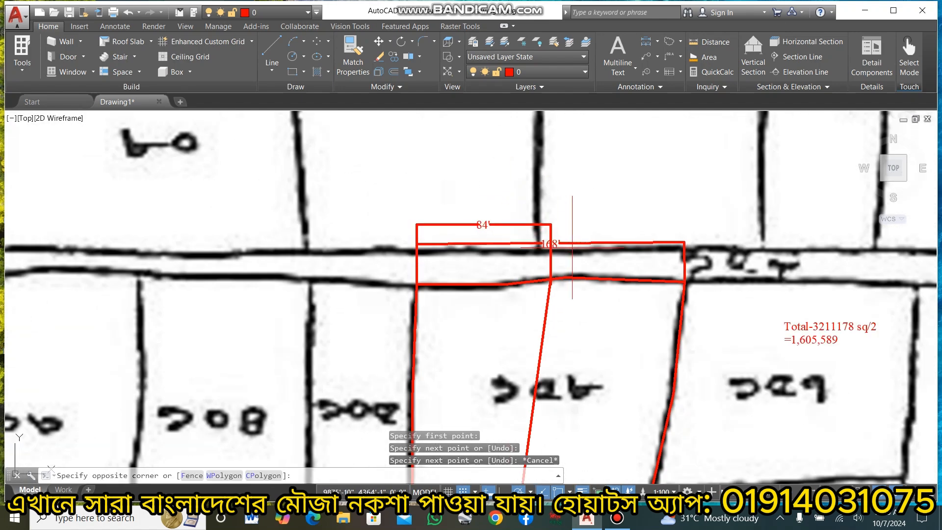
pyautogui.click(605, 242)
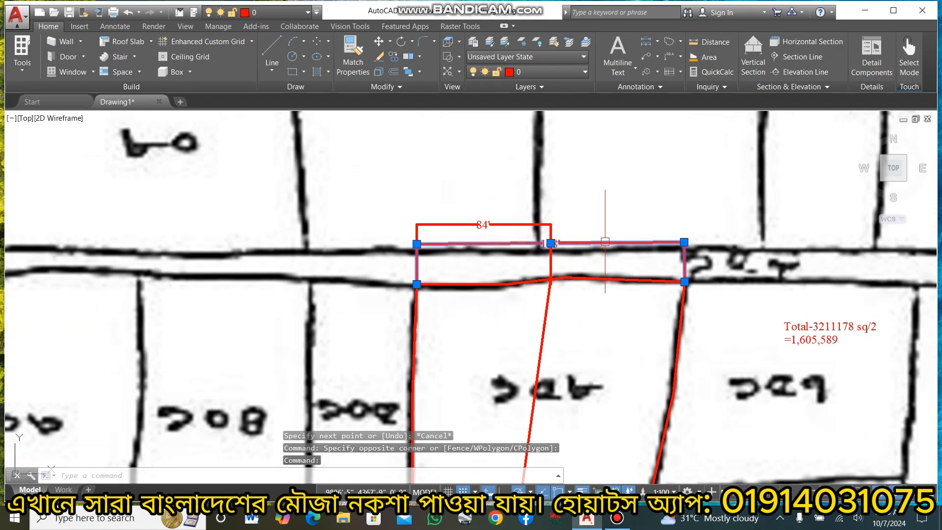
pyautogui.press('Delete')
pyautogui.click(552, 225)
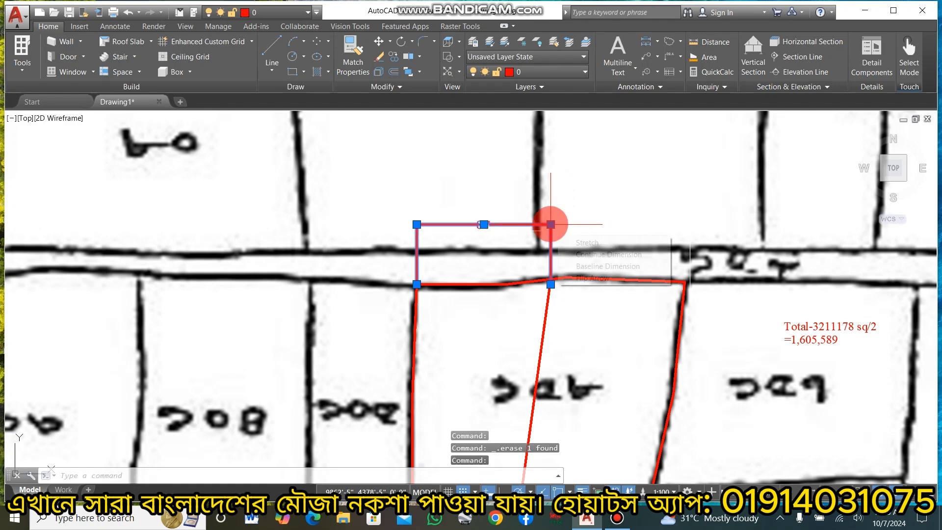
pyautogui.moveTo(550, 224)
pyautogui.press('Delete')
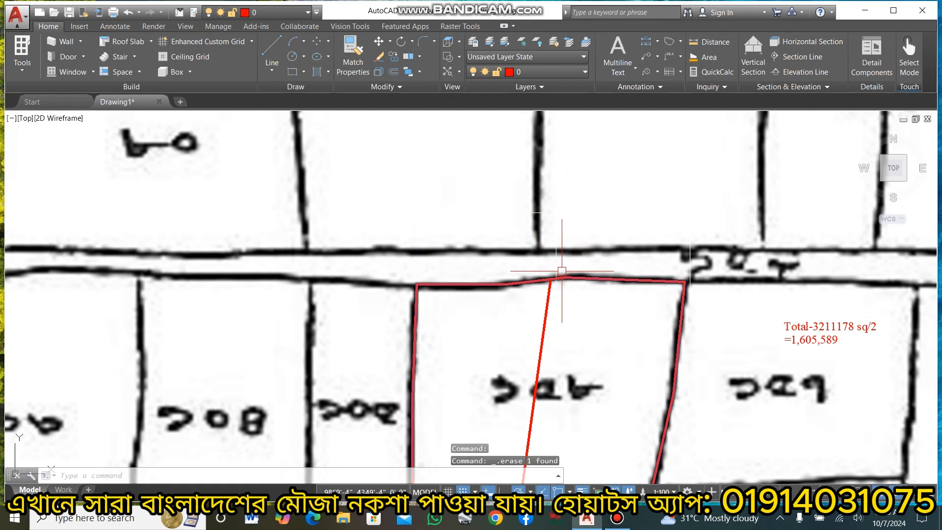
# - Load the CD application file from the Dimension folder with APPLOAD and close the dialog
pyautogui.scroll(3, 556, 304)
pyautogui.scroll(-8, 442, 235)
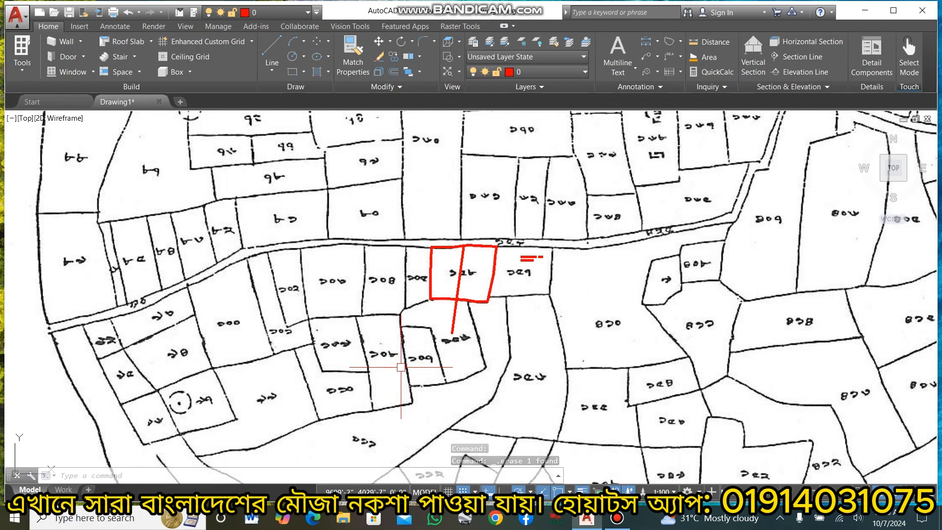
pyautogui.write('ap')
pyautogui.press('Return')
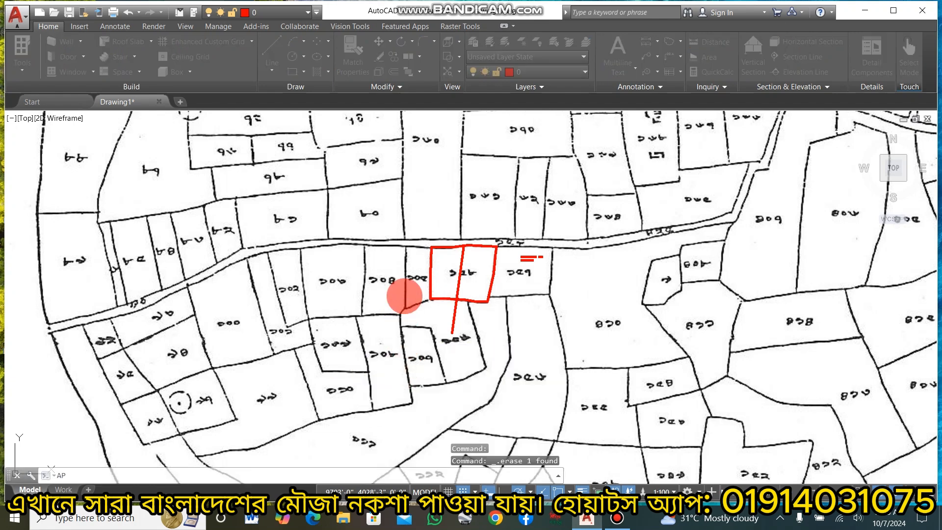
pyautogui.scroll(-2, 343, 204)
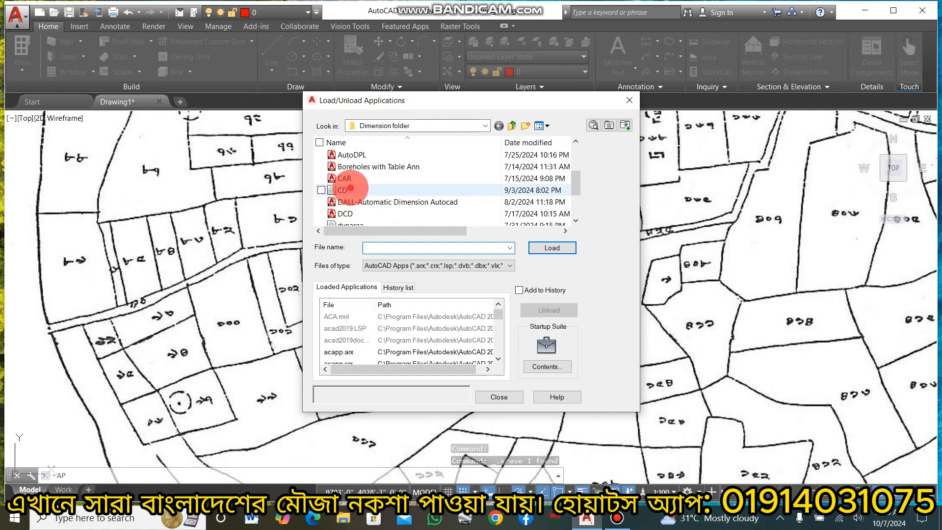
pyautogui.click(343, 190)
pyautogui.click(563, 252)
pyautogui.moveTo(446, 302); pyautogui.dragTo(372, 397)
pyautogui.click(501, 396)
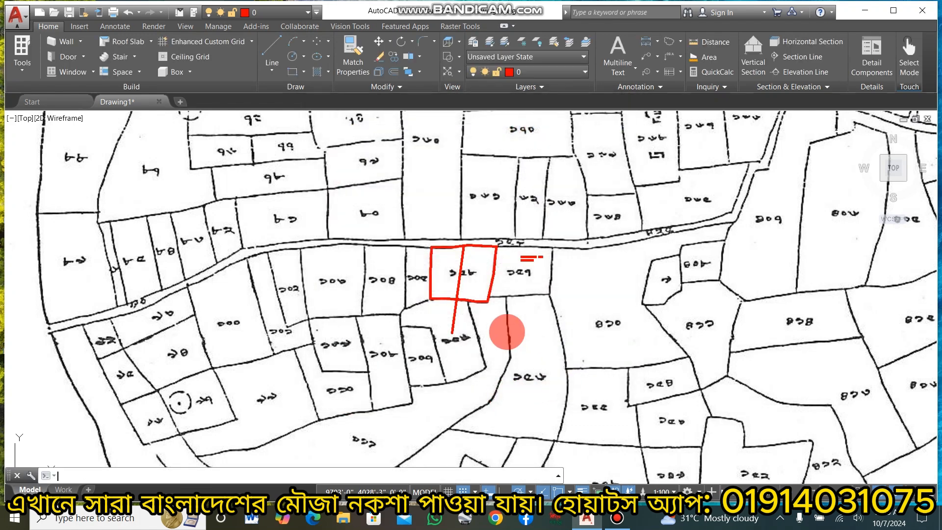
# - Run the CD command on the red plot outline, using the drawn line as divider and the area west of it as the side
pyautogui.write('CD')
pyautogui.rightClick(505, 337)
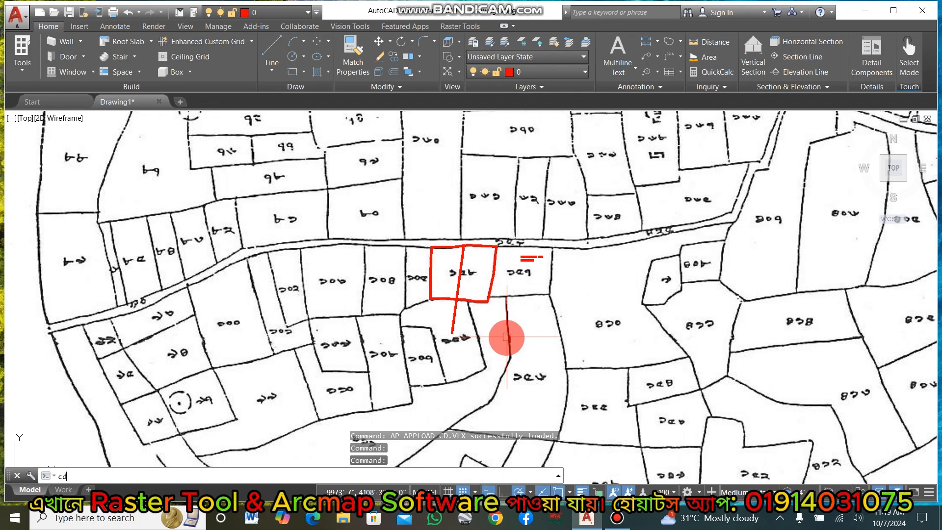
pyautogui.click(496, 268)
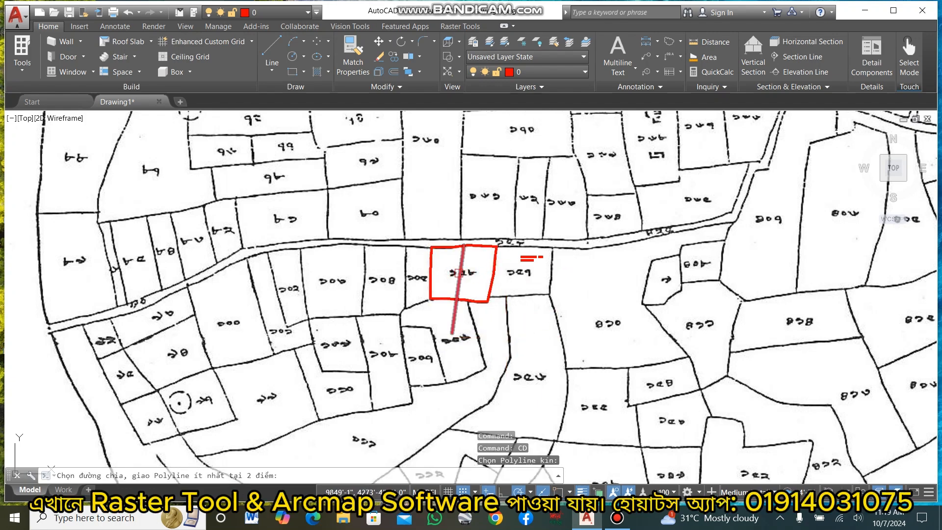
pyautogui.click(459, 273)
pyautogui.click(448, 271)
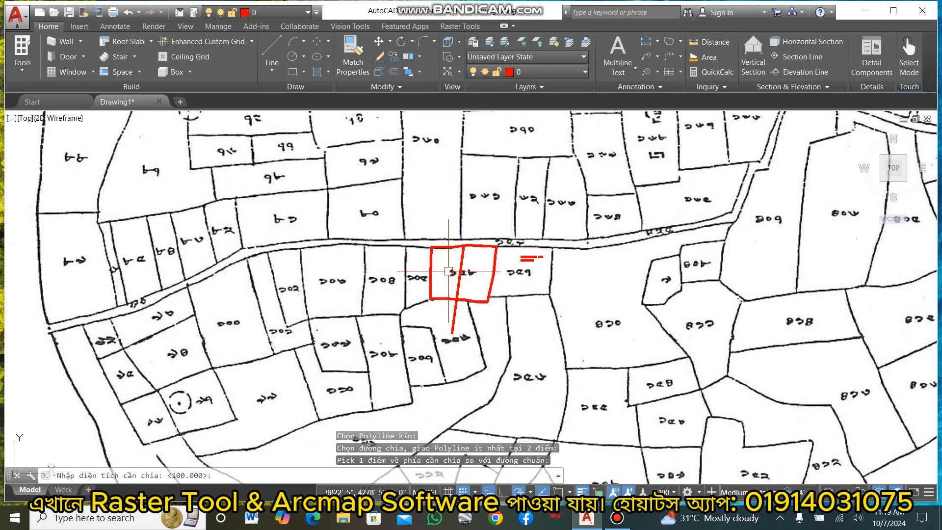
# - Enter 1605589 as the area to divide off, matching the halved total in the note
pyautogui.scroll(-3, 448, 270)
pyautogui.scroll(3, 431, 220)
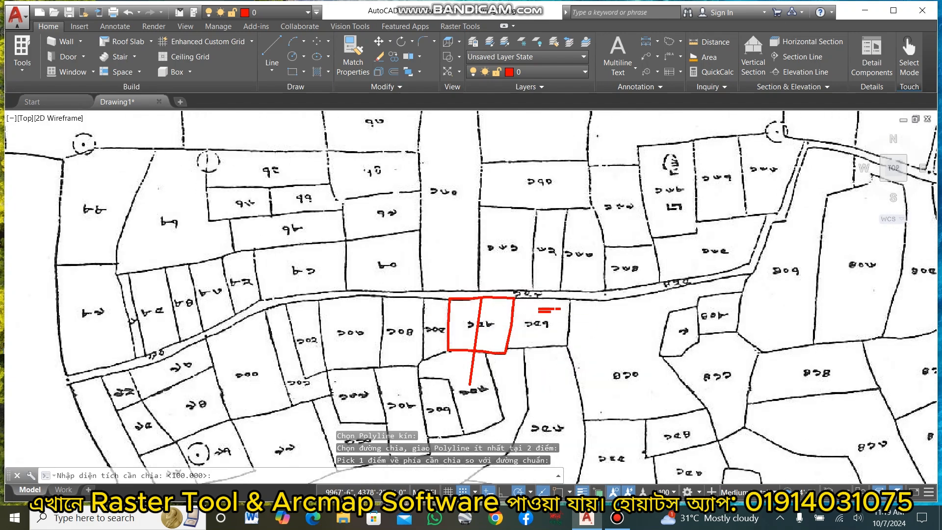
pyautogui.scroll(8, 544, 322)
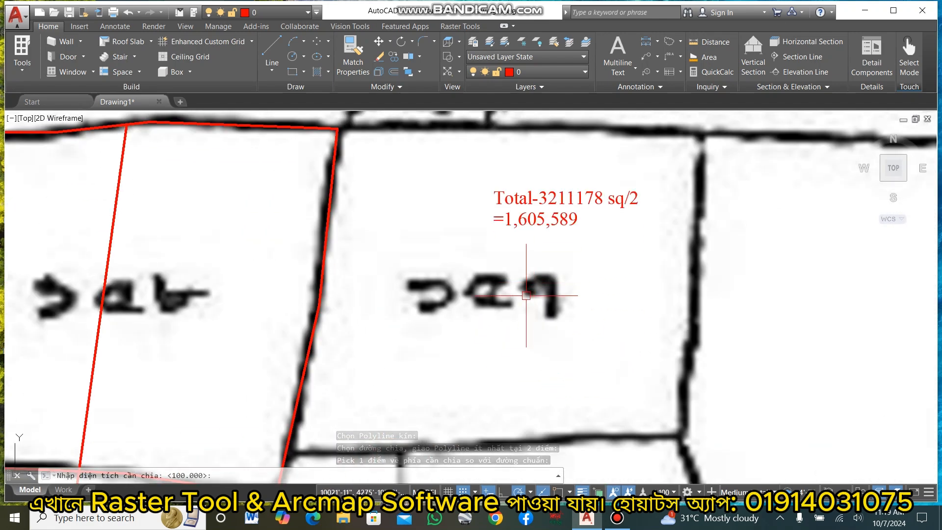
pyautogui.write('1605589')
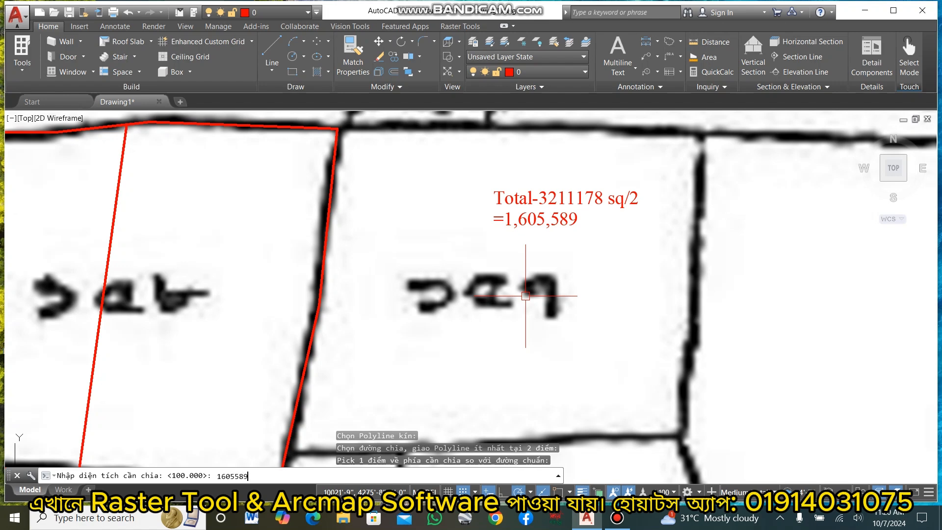
pyautogui.press('Return')
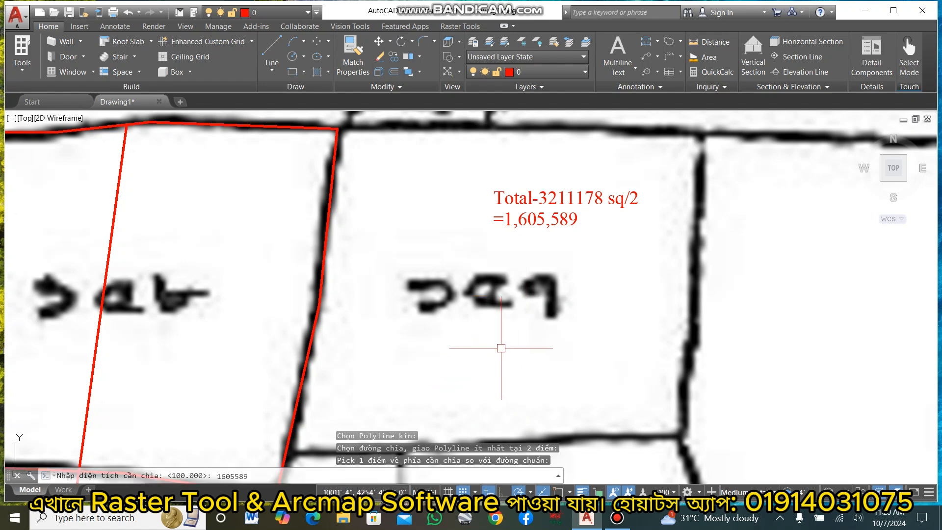
pyautogui.press('Return')
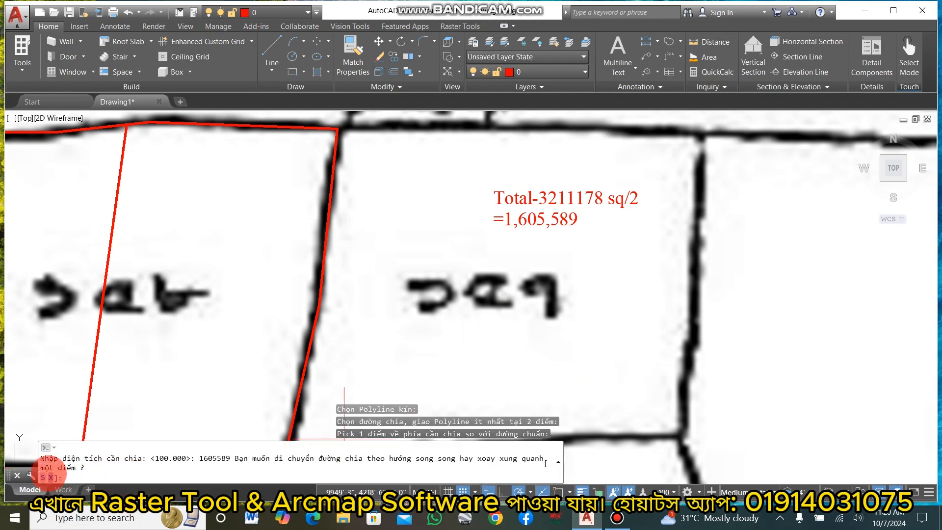
# - Choose the X option to rotate the dividing line, and fix its pivot where it meets the outline's north edge
pyautogui.click(51, 477)
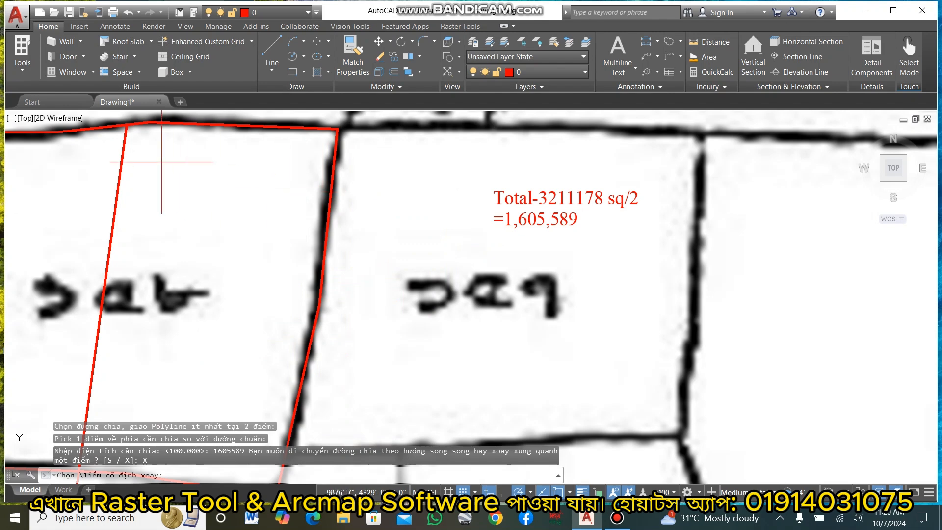
pyautogui.moveTo(127, 127)
pyautogui.mouseDown(button='middle')
pyautogui.moveTo(458, 270)
pyautogui.moveTo(431, 235)
pyautogui.mouseUp(button='middle')
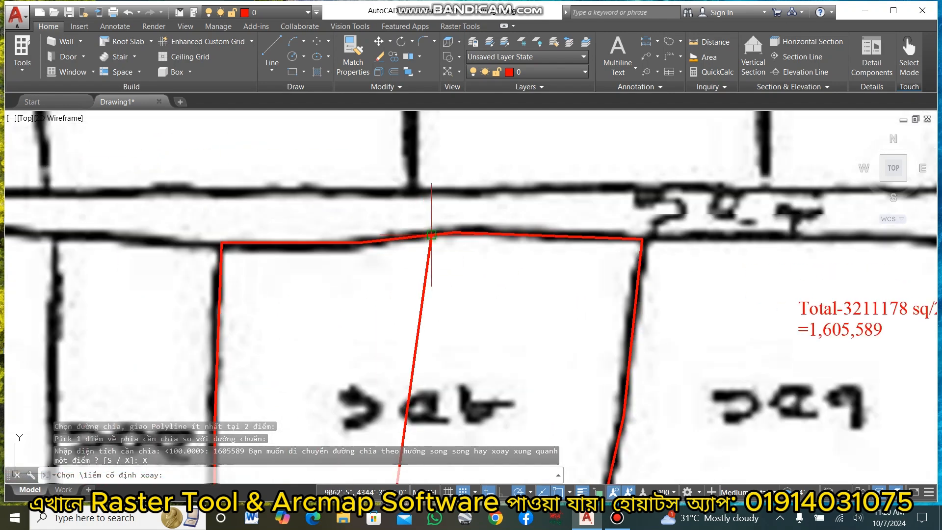
pyautogui.click(431, 235)
pyautogui.click(698, 292)
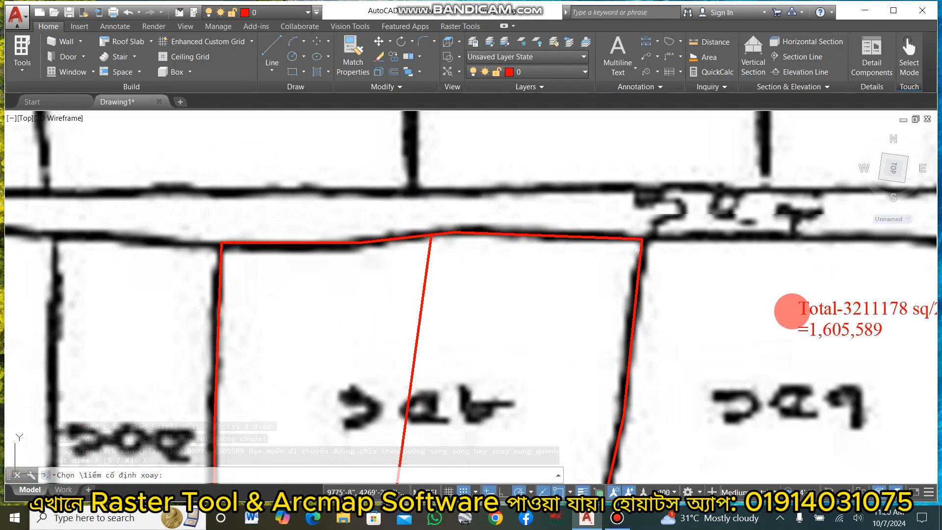
# - Complete the CD division by picking a point in open space east of the plot, and dismiss the completion message
pyautogui.scroll(-8, 785, 314)
pyautogui.moveTo(784, 314); pyautogui.dragTo(593, 205, button='middle')
pyautogui.click(694, 269)
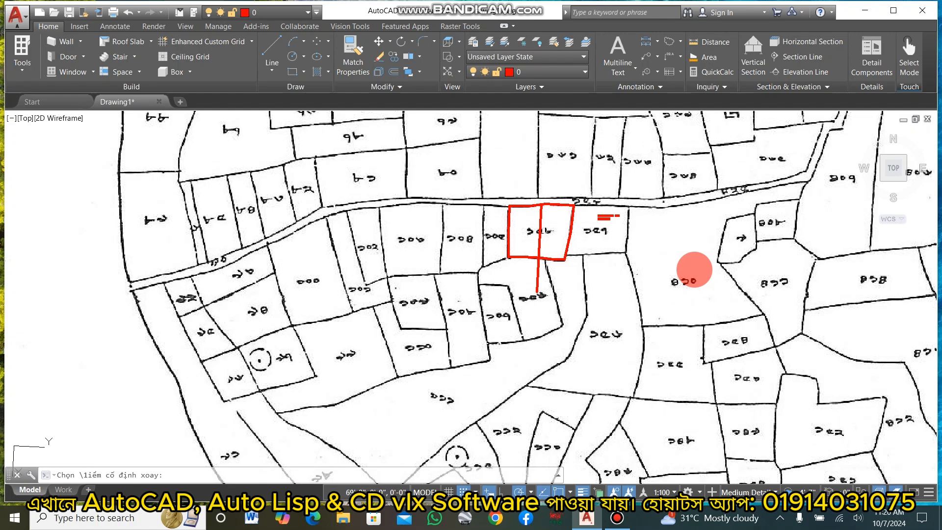
pyautogui.click(693, 269)
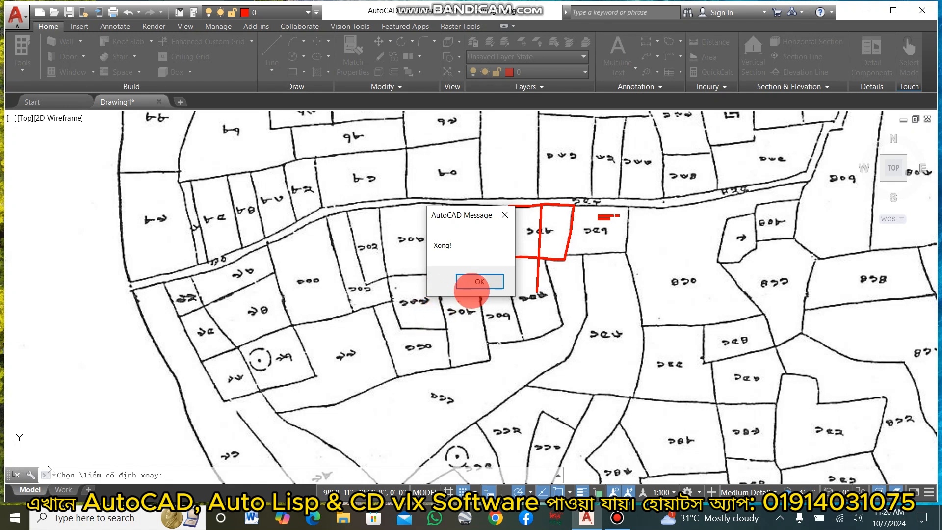
pyautogui.click(479, 281)
pyautogui.click(572, 252)
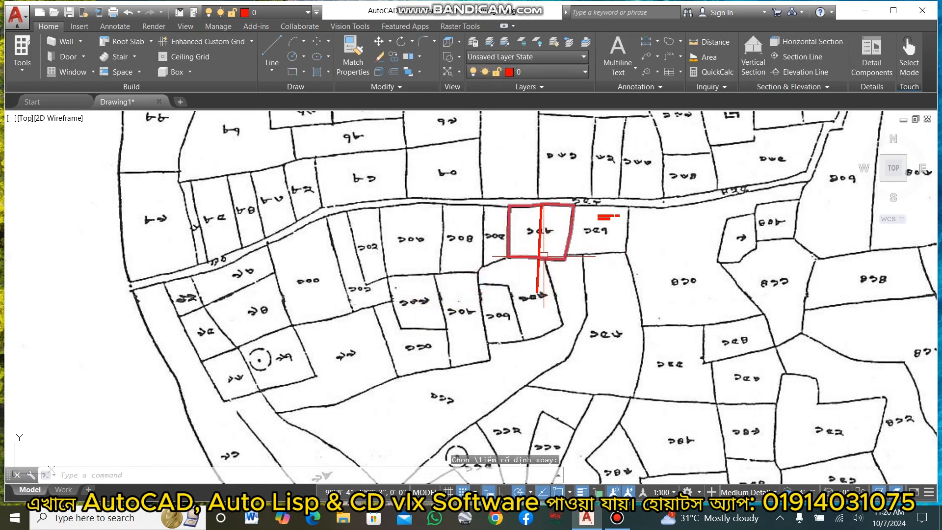
# - Create a boundary polyline around the plot's western half, and delete the dividing line that extends south past the outline
pyautogui.write('Bo')
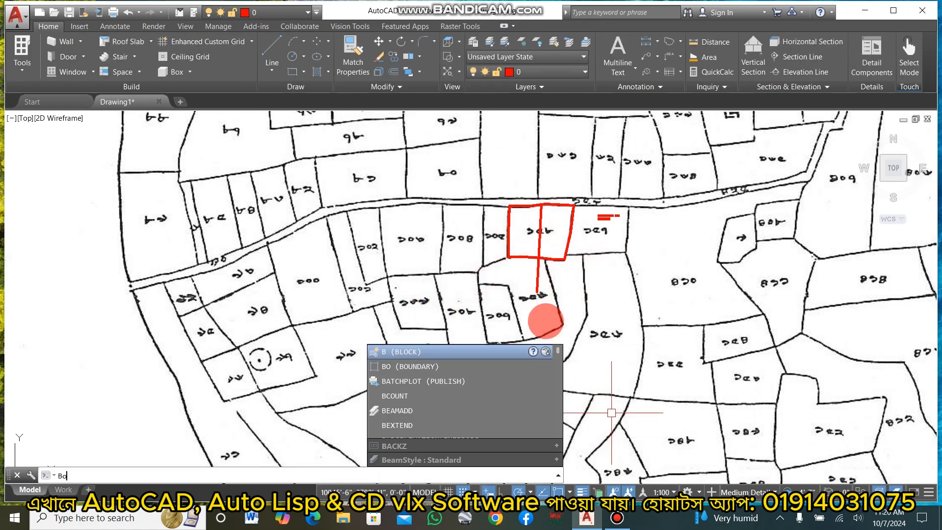
pyautogui.press('space')
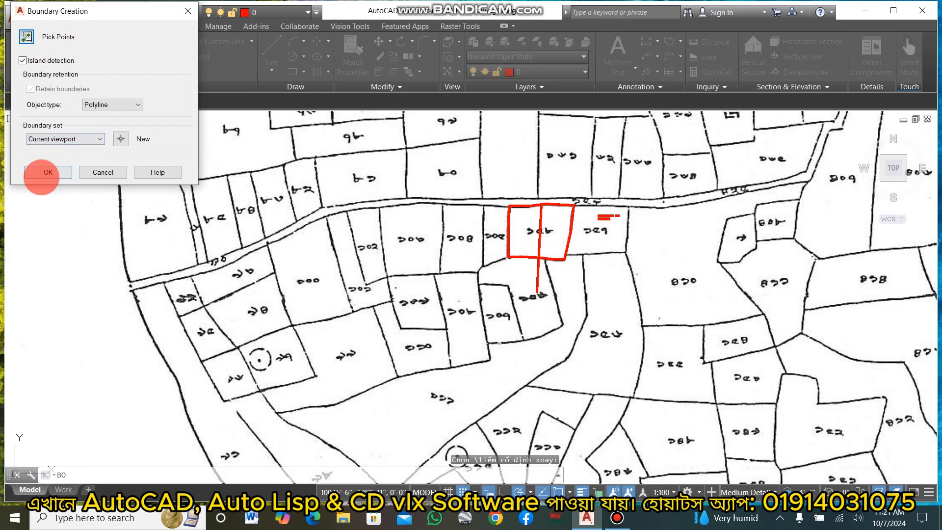
pyautogui.click(48, 172)
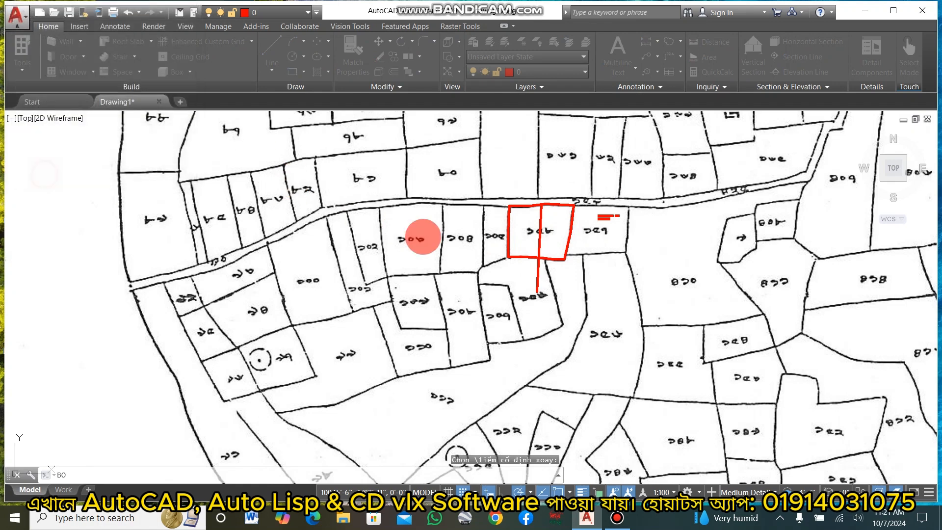
pyautogui.click(518, 239)
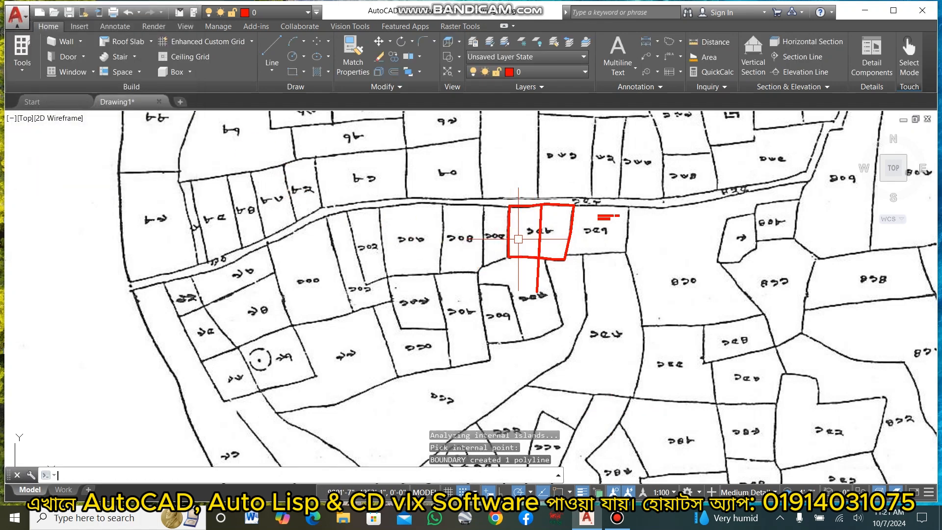
pyautogui.press('Return')
pyautogui.click(535, 282)
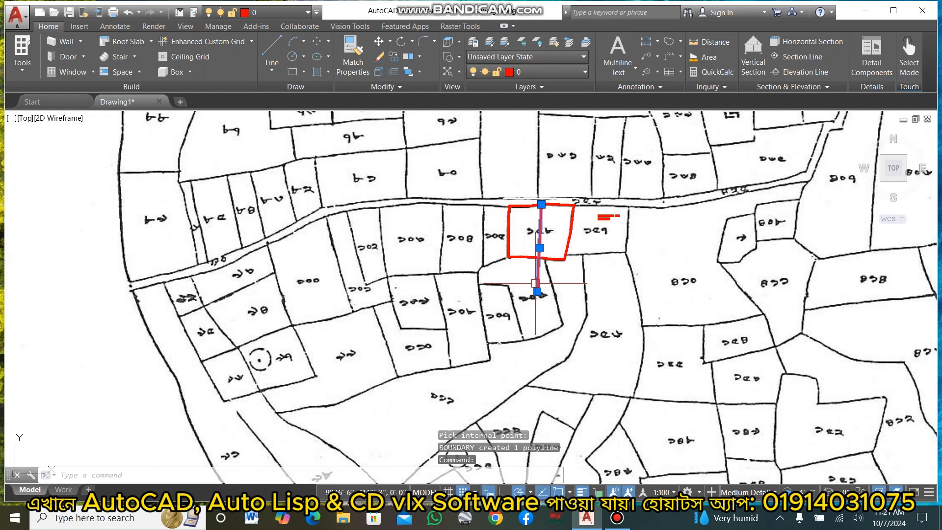
pyautogui.press('Delete')
# - List the western half's polyline data to check its area against the halved total in the note
pyautogui.scroll(8, 524, 260)
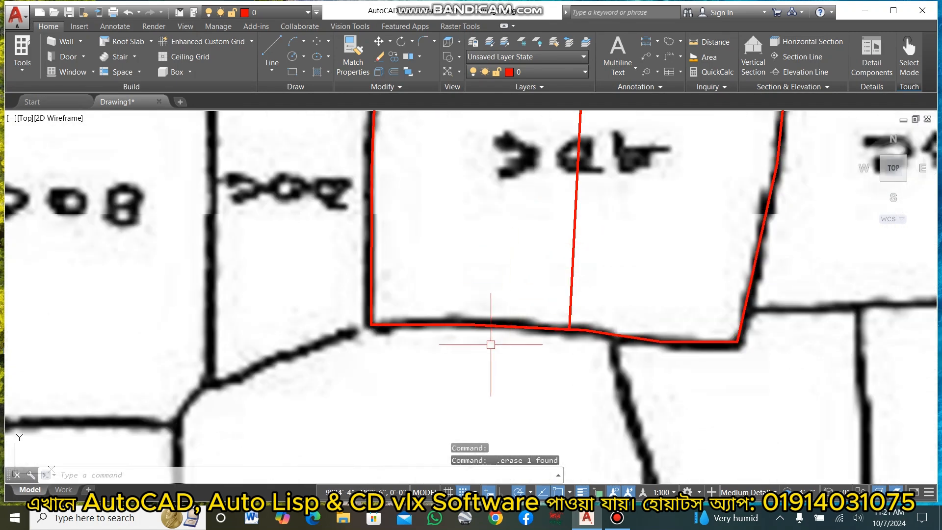
pyautogui.click(499, 326)
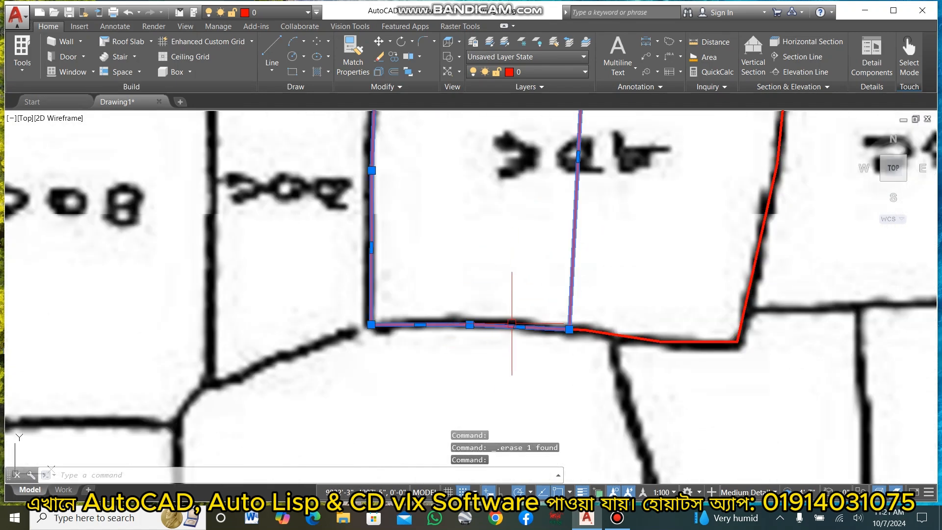
pyautogui.write('LI')
pyautogui.press('Return')
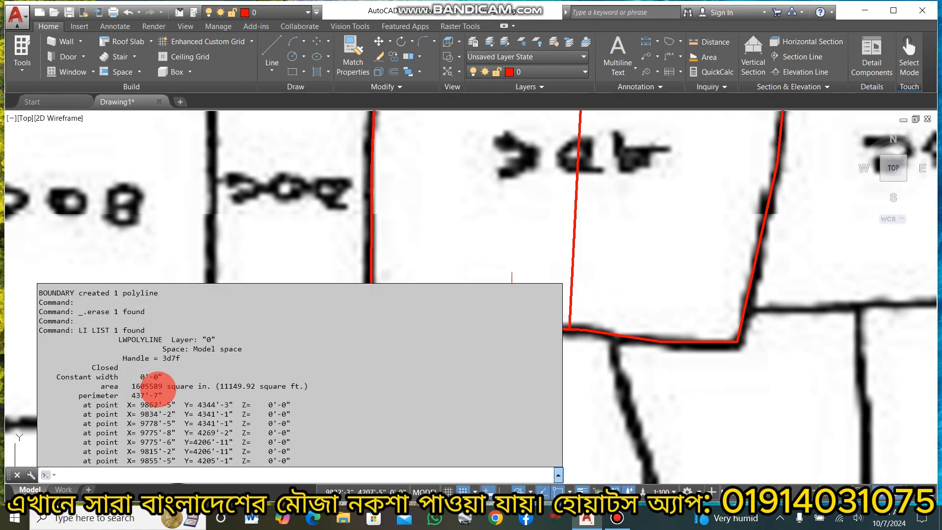
pyautogui.scroll(-4, 871, 277)
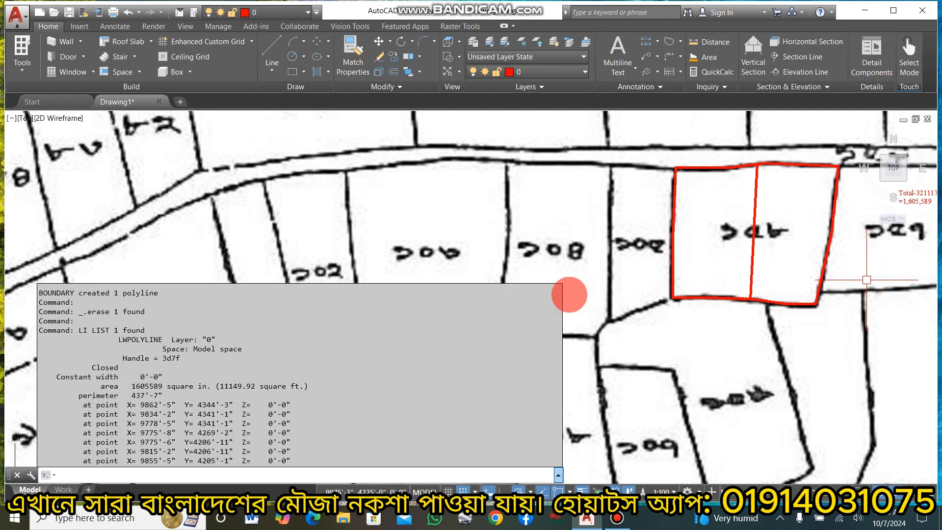
pyautogui.scroll(-4, 694, 264)
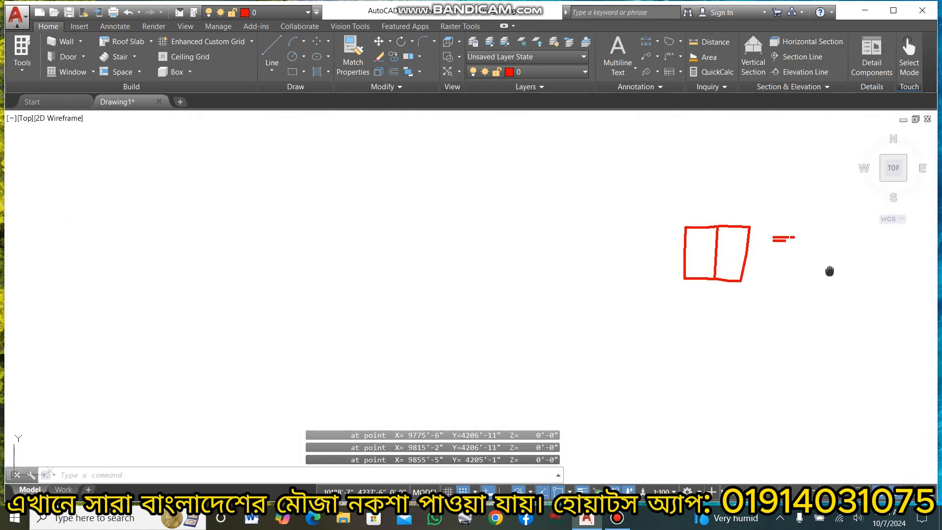
pyautogui.scroll(8, 603, 274)
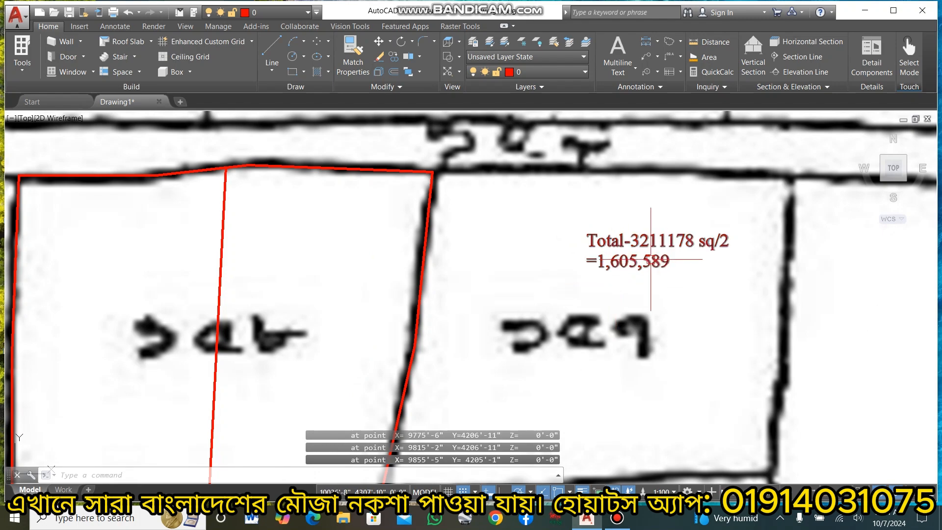
pyautogui.scroll(-5, 688, 265)
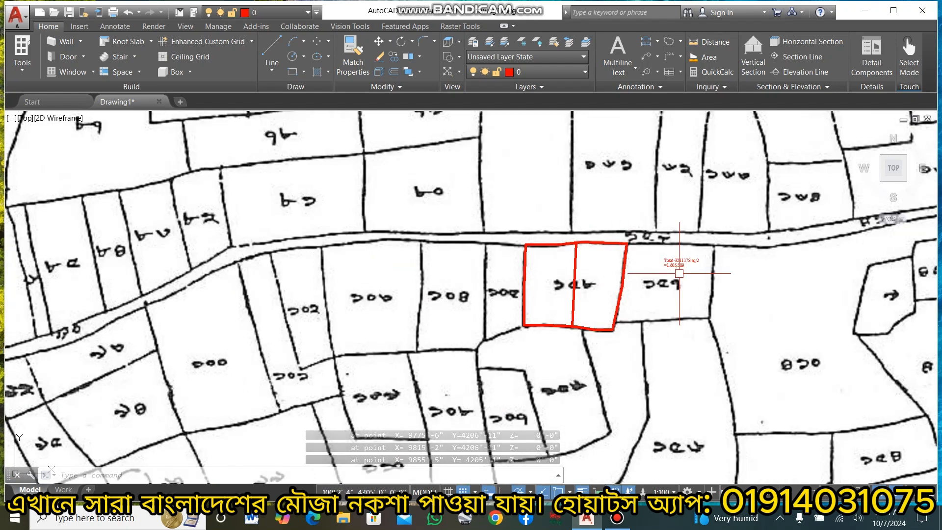
pyautogui.scroll(4, 613, 291)
pyautogui.scroll(-8, 666, 278)
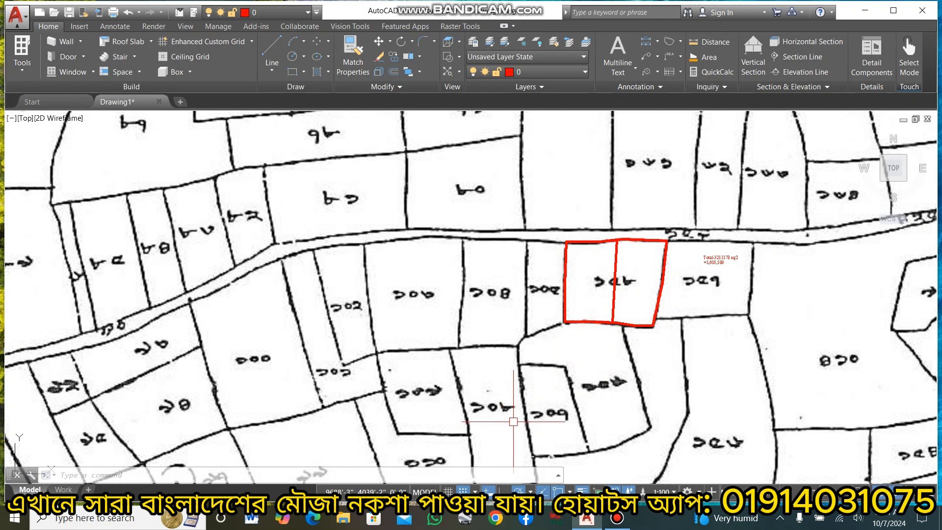
# - Create a boundary polyline around the plot's eastern half
pyautogui.write('bo')
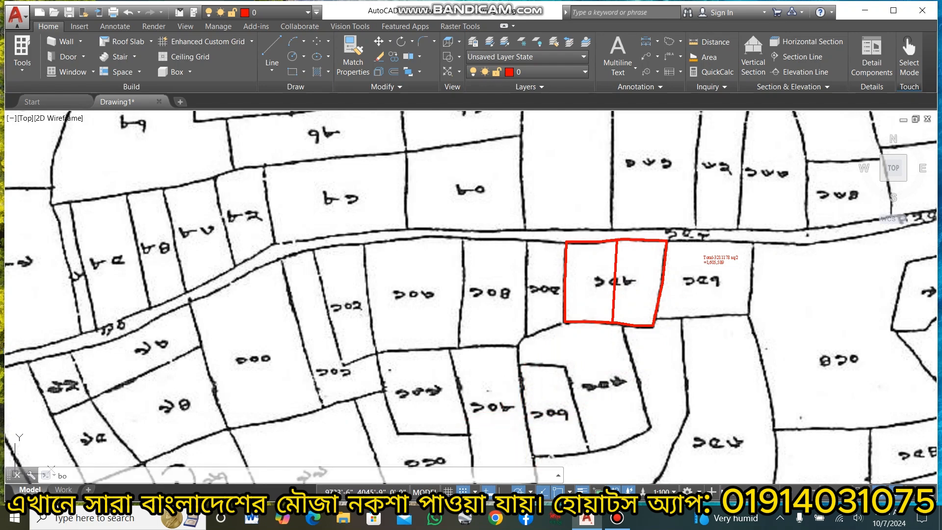
pyautogui.press('Return')
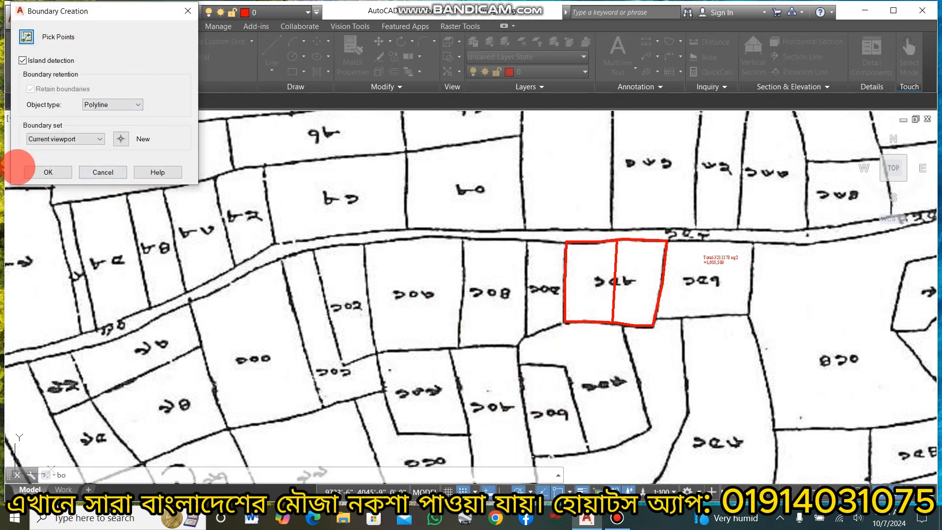
pyautogui.click(48, 172)
pyautogui.click(636, 272)
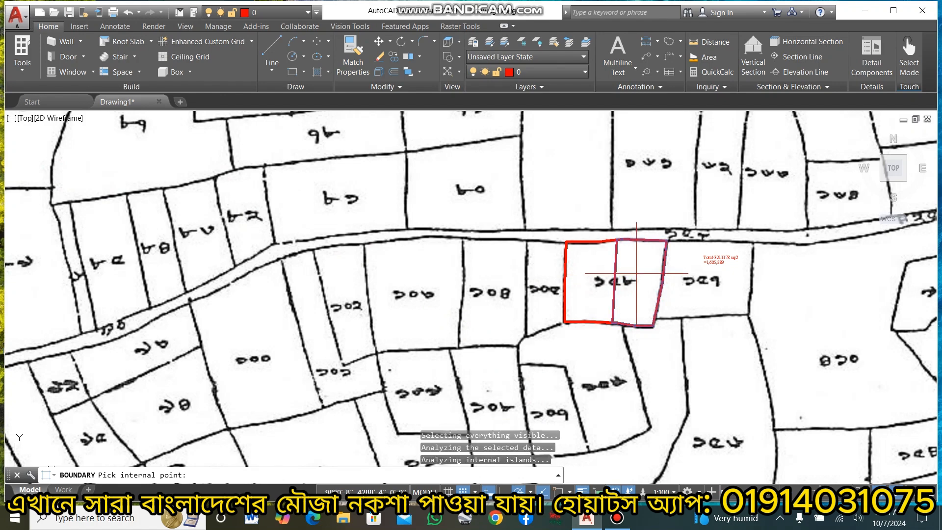
pyautogui.press('Return')
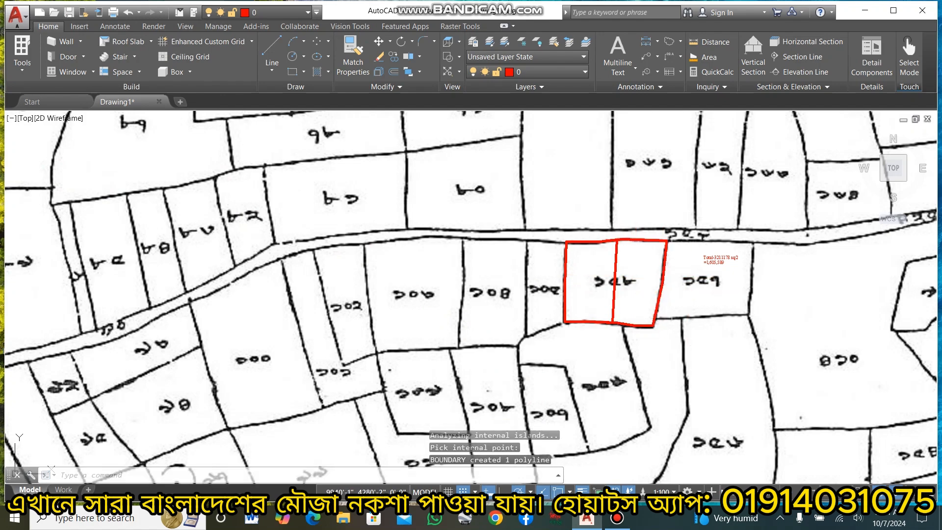
# - List the eastern half's polyline data to check its area, and look over the divided plot beside the note
pyautogui.click(663, 277)
pyautogui.write('li')
pyautogui.rightClick(690, 343)
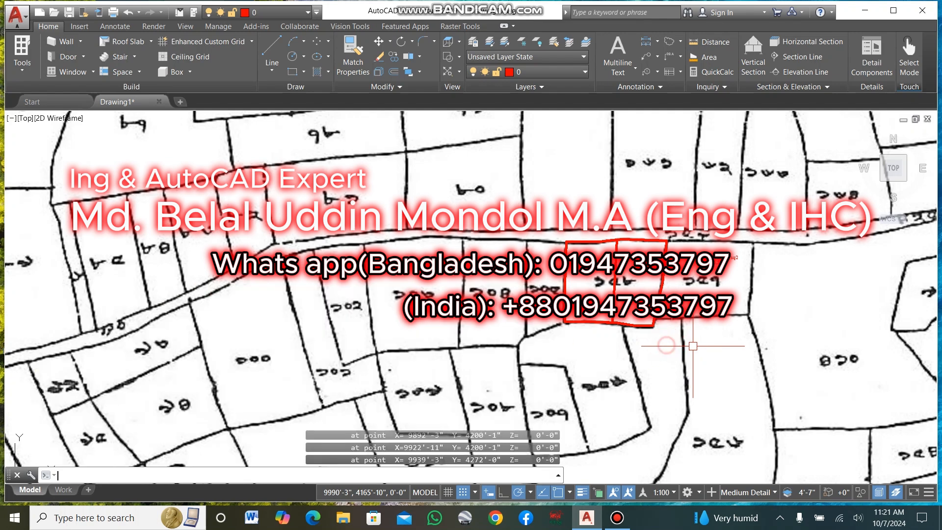
pyautogui.scroll(5, 616, 282)
pyautogui.scroll(-4, 616, 282)
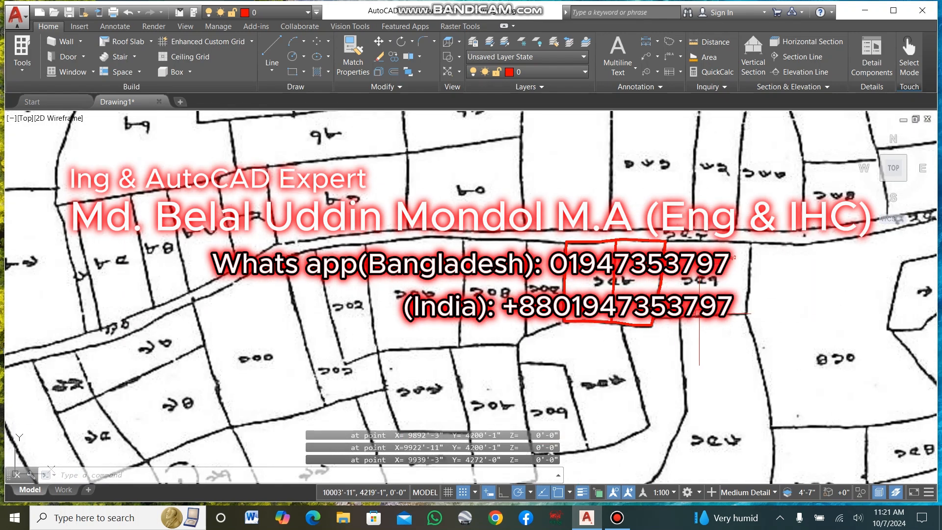
pyautogui.scroll(-2, 699, 339)
pyautogui.scroll(5, 713, 301)
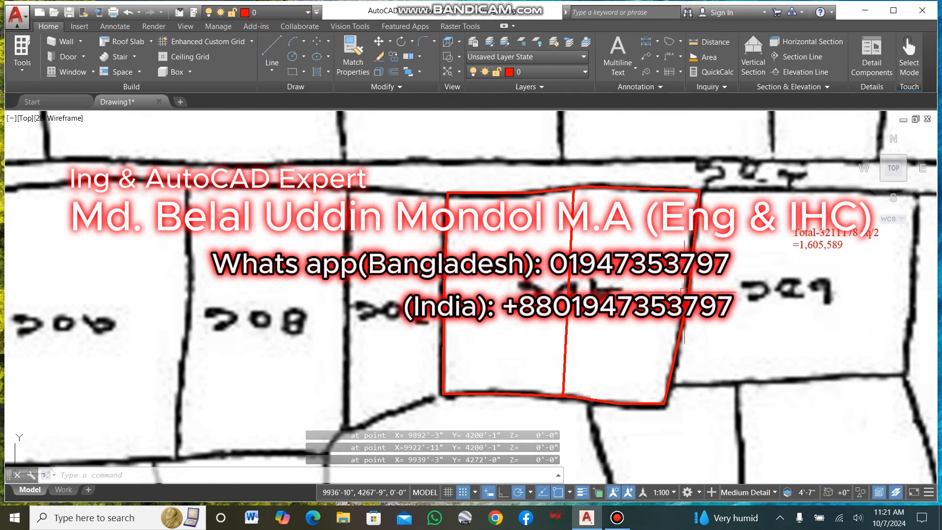